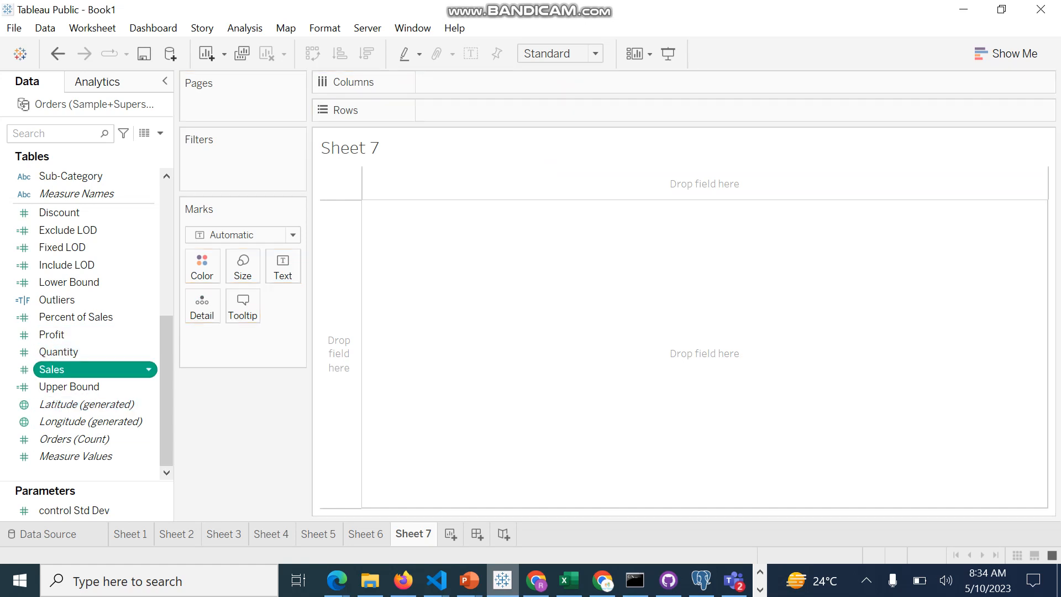
- Build a scatter plot on Sheet 7 with Sales on Columns and Profit on Rows
{"action": "left_click_drag", "start_coordinate": [56, 369], "coordinate": [440, 79]}
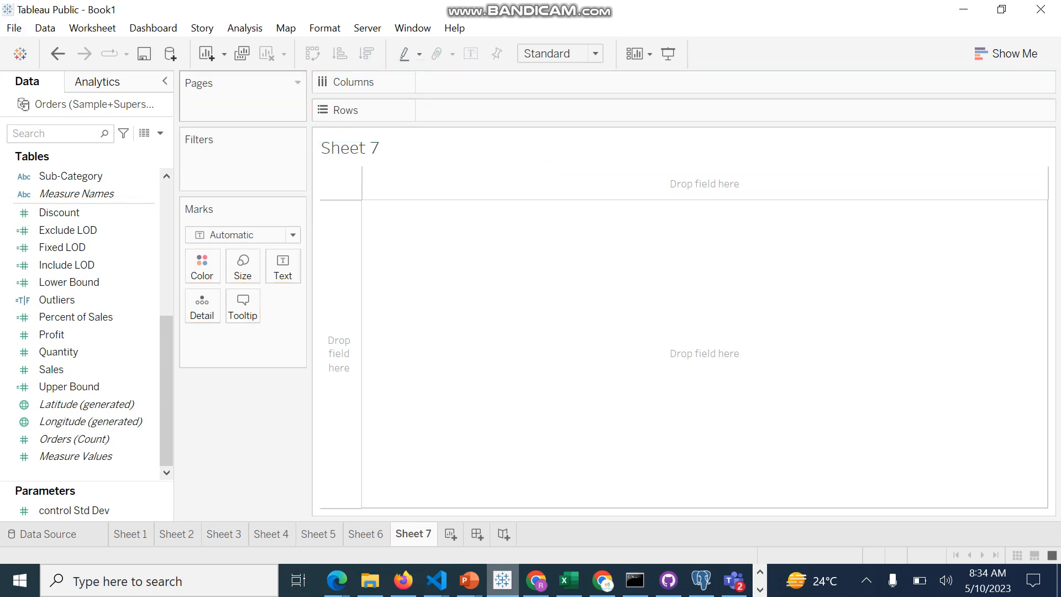
{"action": "left_click_drag", "start_coordinate": [51, 370], "coordinate": [440, 81]}
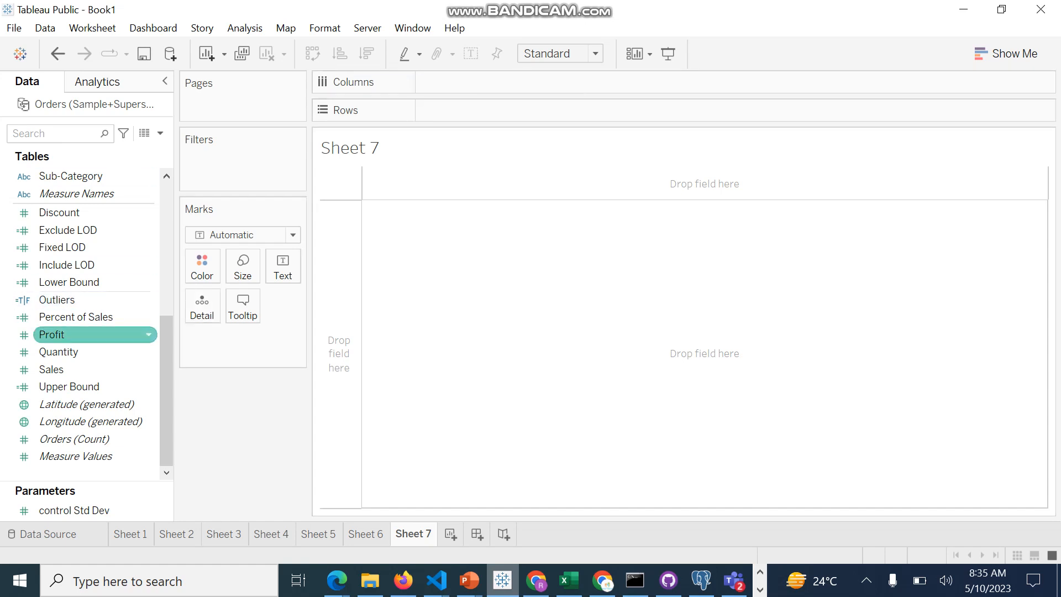
{"action": "left_click_drag", "start_coordinate": [83, 334], "coordinate": [473, 110]}
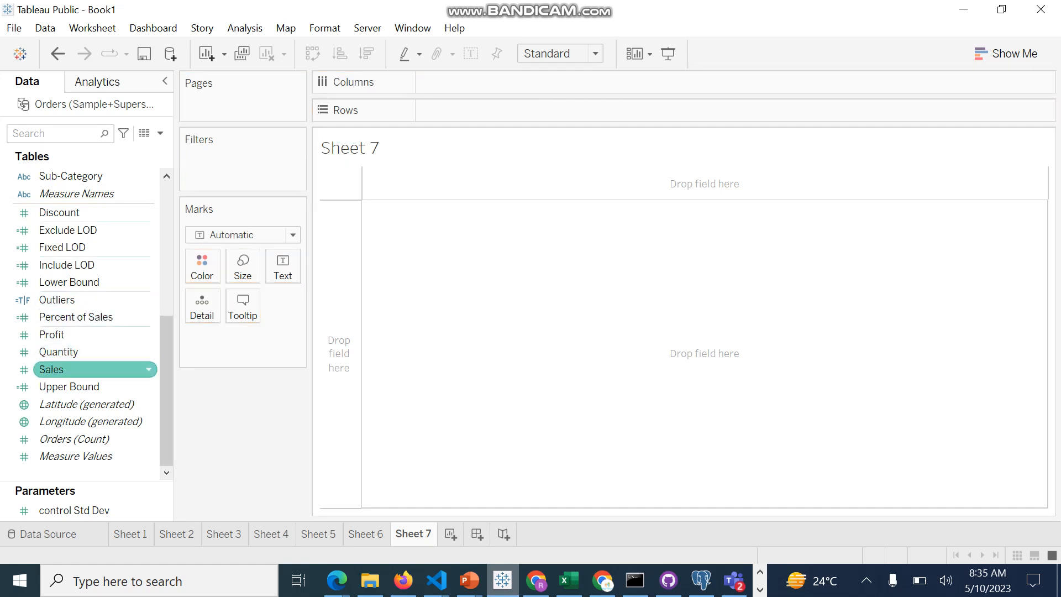
{"action": "mouse_move", "coordinate": [88, 370]}
{"action": "left_mouse_down"}
{"action": "mouse_move", "coordinate": [365, 102]}
{"action": "mouse_move", "coordinate": [436, 82]}
{"action": "left_mouse_up"}
{"action": "left_click_drag", "start_coordinate": [52, 370], "coordinate": [434, 84]}
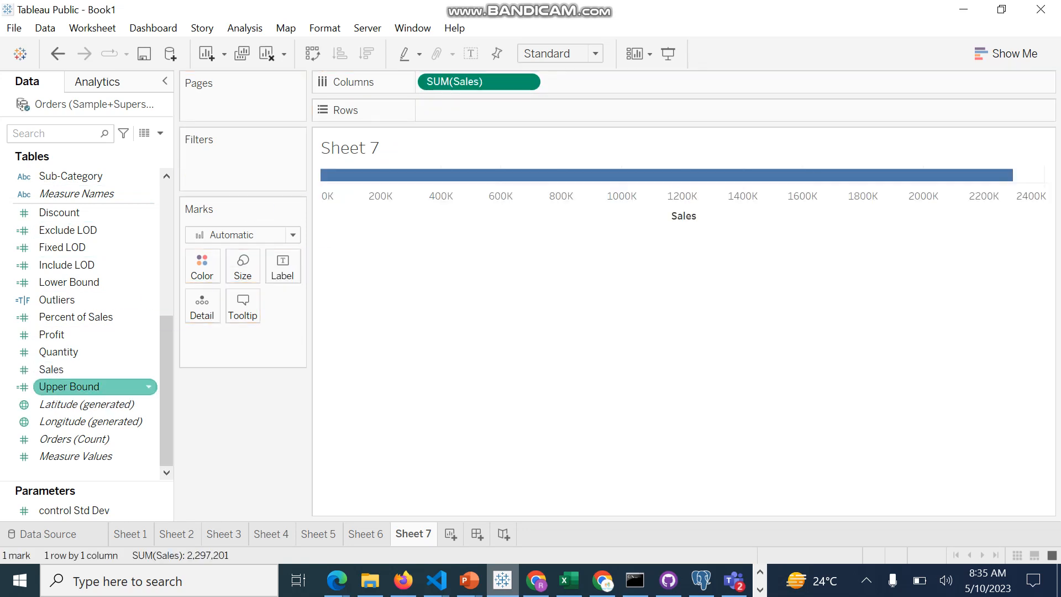
{"action": "left_click_drag", "start_coordinate": [51, 334], "coordinate": [434, 111]}
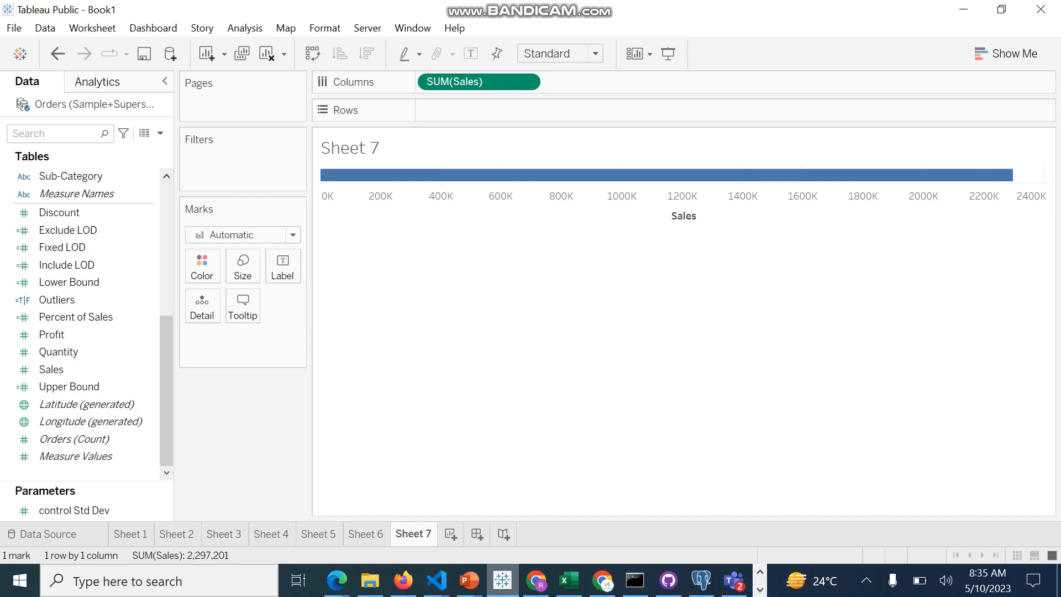
{"action": "left_click_drag", "start_coordinate": [51, 334], "coordinate": [446, 108]}
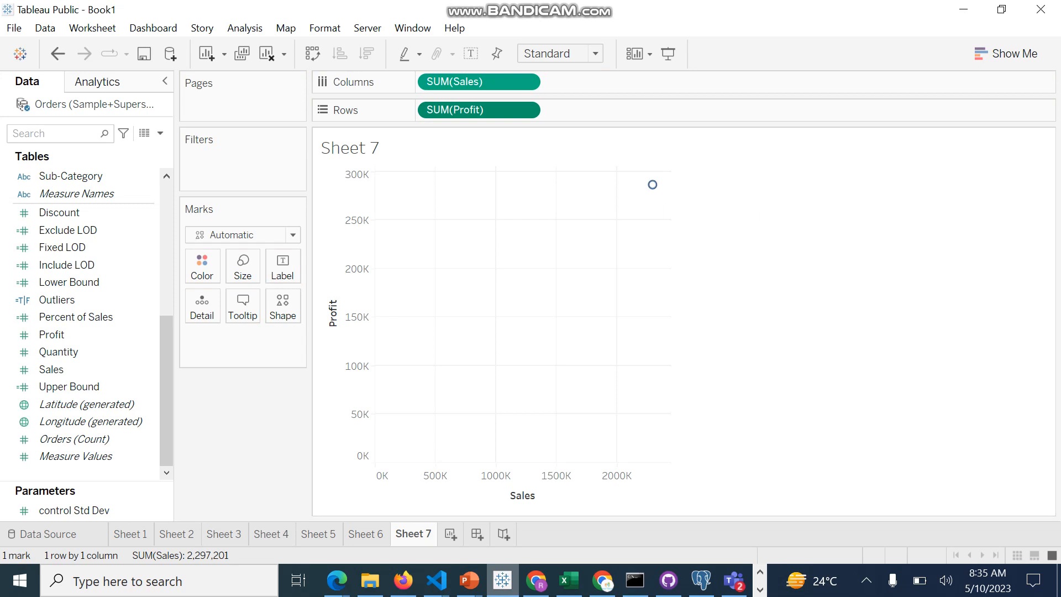
- Replace the sheet's title placeholder with "Motion Charts" and apply it
{"action": "right_click", "coordinate": [349, 150]}
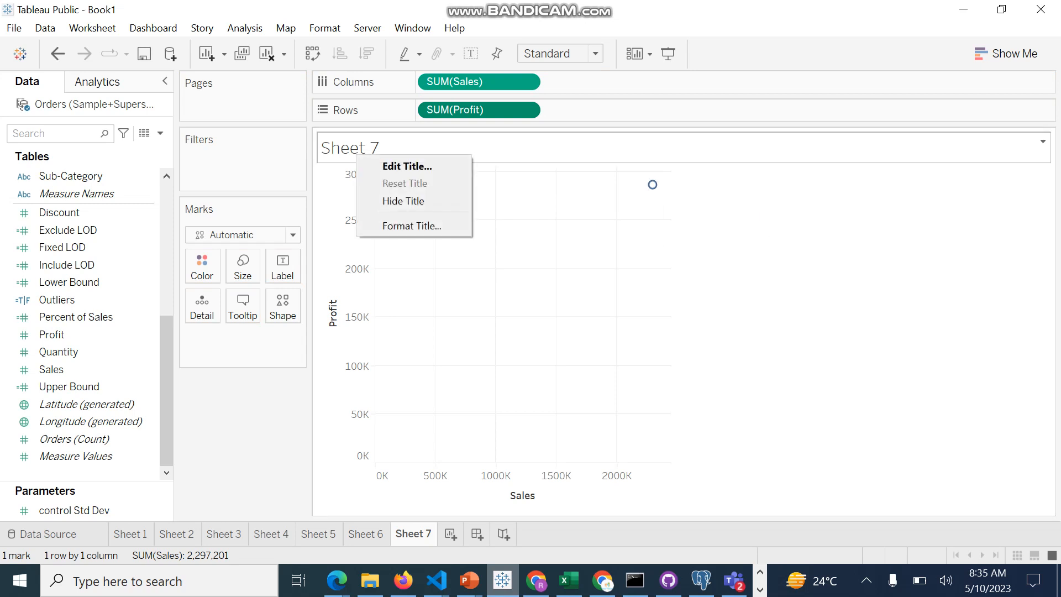
{"action": "left_click", "coordinate": [377, 164]}
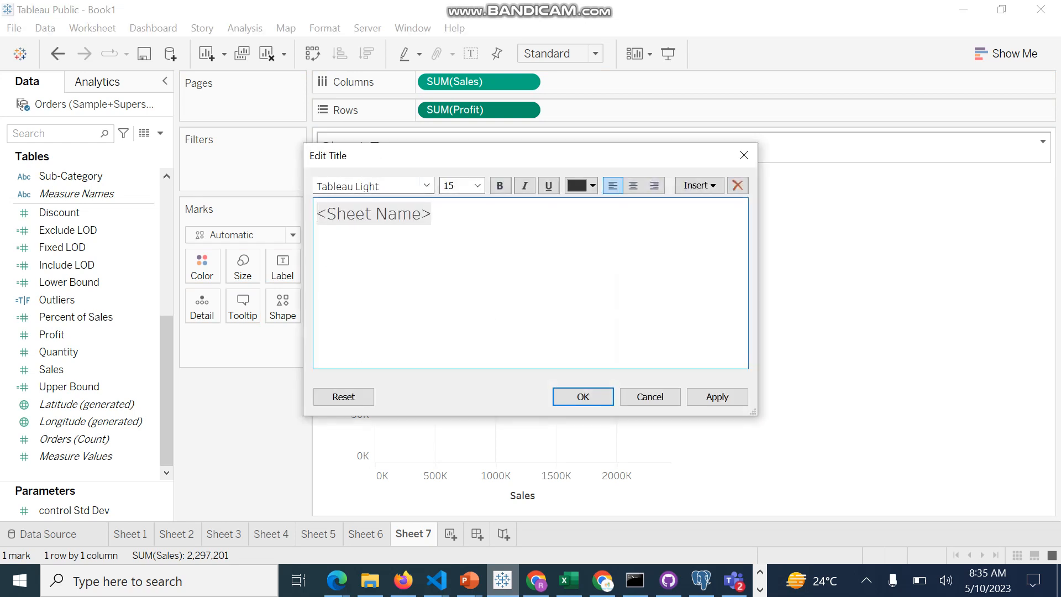
{"action": "type", "text": "Motion "}
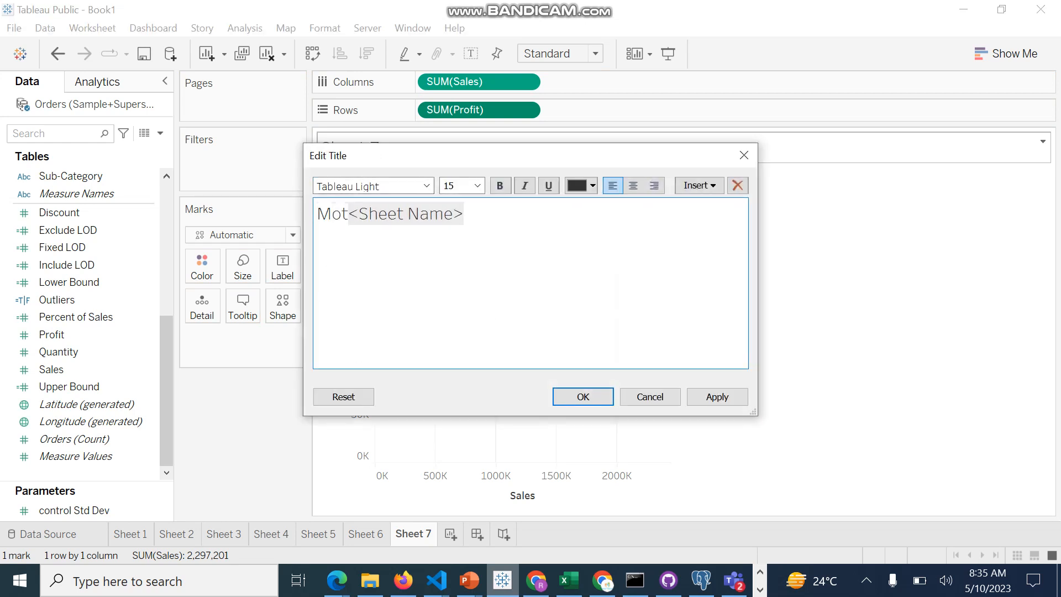
{"action": "type", "text": "Charts"}
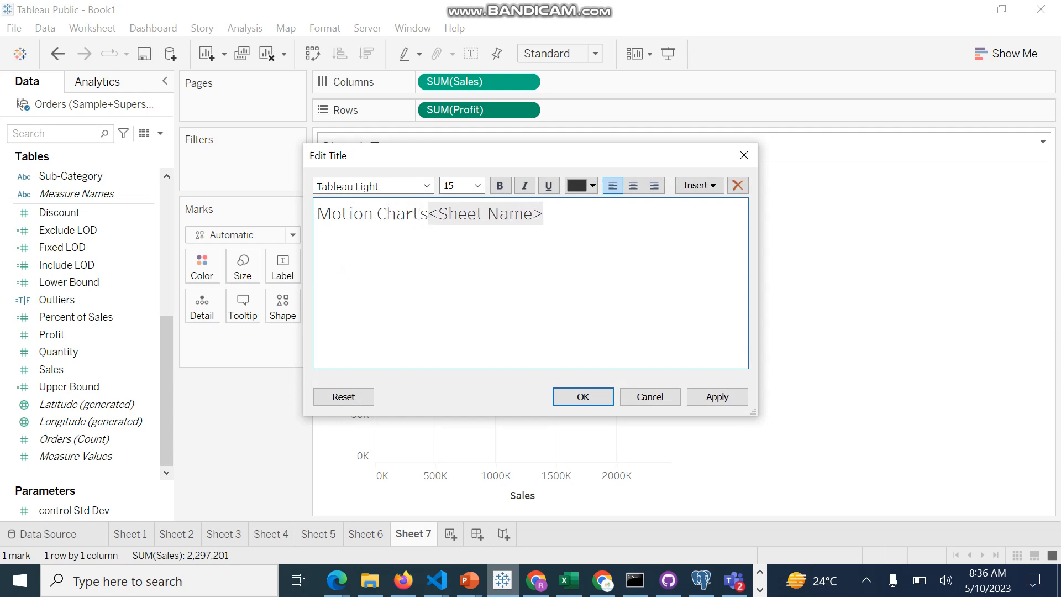
{"action": "key", "text": "Delete"}
{"action": "key", "text": "Delete"}
{"action": "key", "text": "Delete"}
{"action": "key", "text": "Delete"}
{"action": "key", "text": "Delete"}
{"action": "key", "text": "Delete"}
{"action": "key", "text": "Delete"}
{"action": "key", "text": "Delete"}
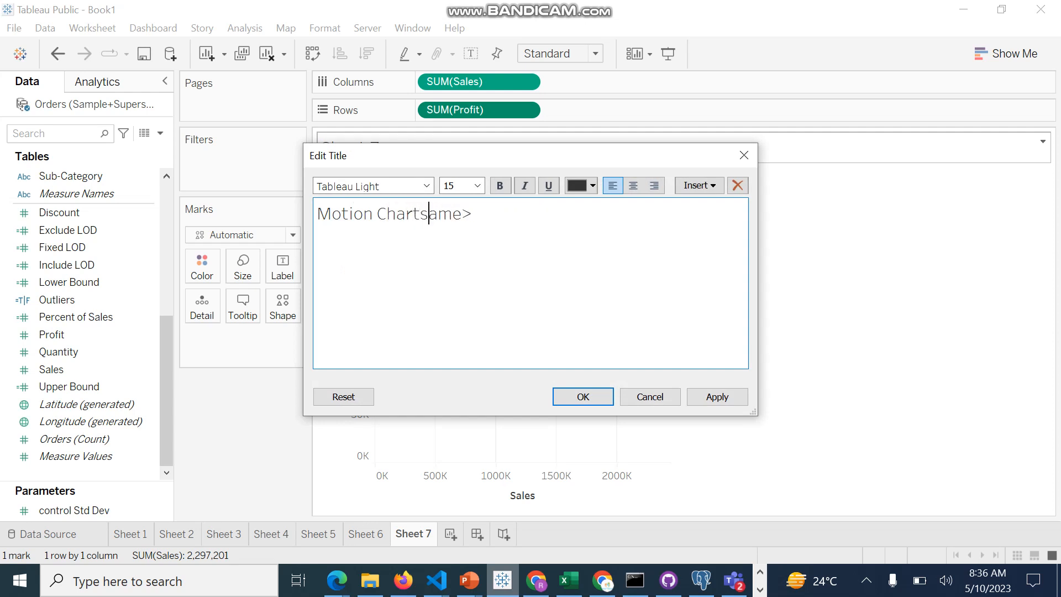
{"action": "key", "text": "Delete"}
{"action": "key", "text": "Delete"}
{"action": "key", "text": "Delete"}
{"action": "key", "text": "Delete"}
{"action": "left_click", "coordinate": [718, 396]}
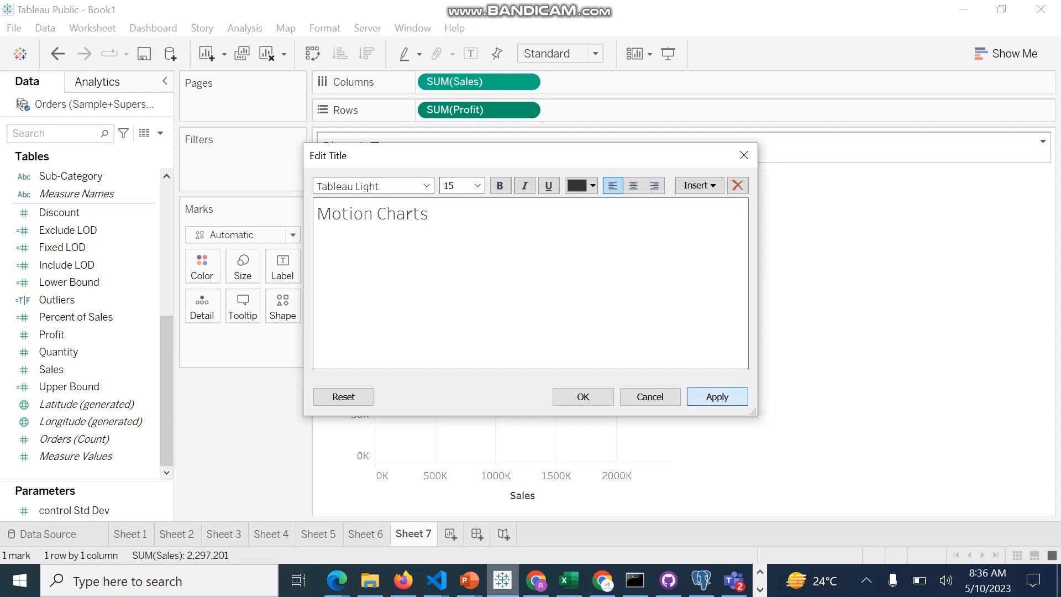
{"action": "left_click", "coordinate": [583, 396]}
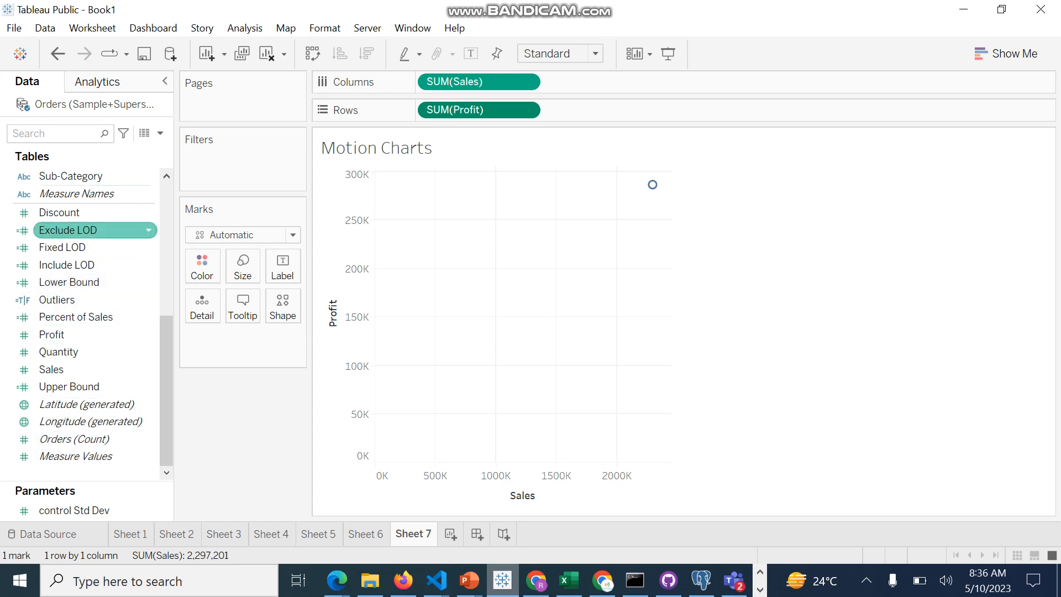
- Add Sub-Category to the marks as a detail field
{"action": "scroll", "coordinate": [83, 244], "scroll_direction": "up", "scroll_amount": 1}
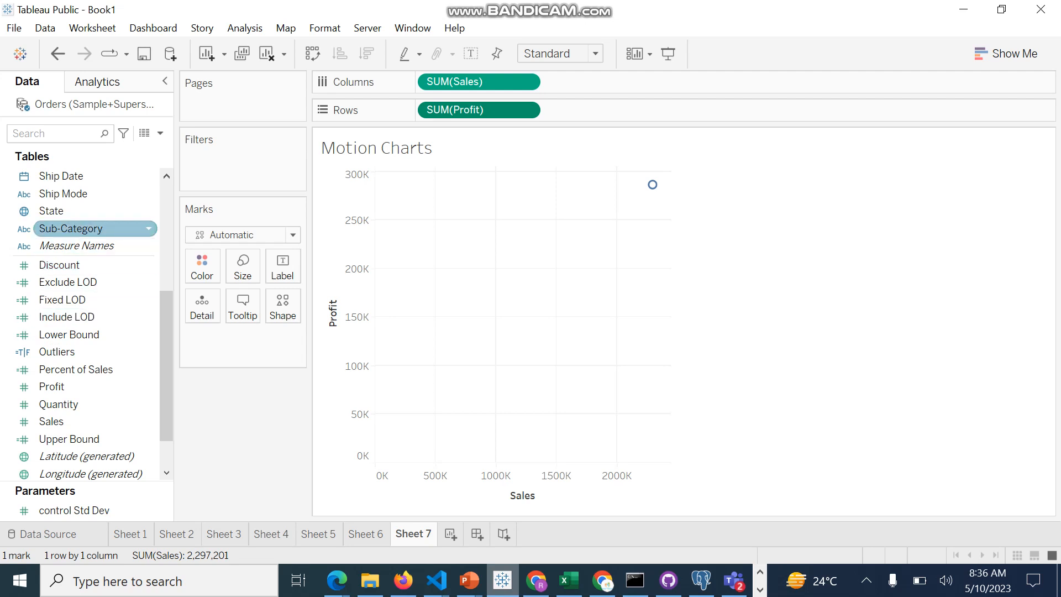
{"action": "left_click_drag", "start_coordinate": [92, 228], "coordinate": [231, 304]}
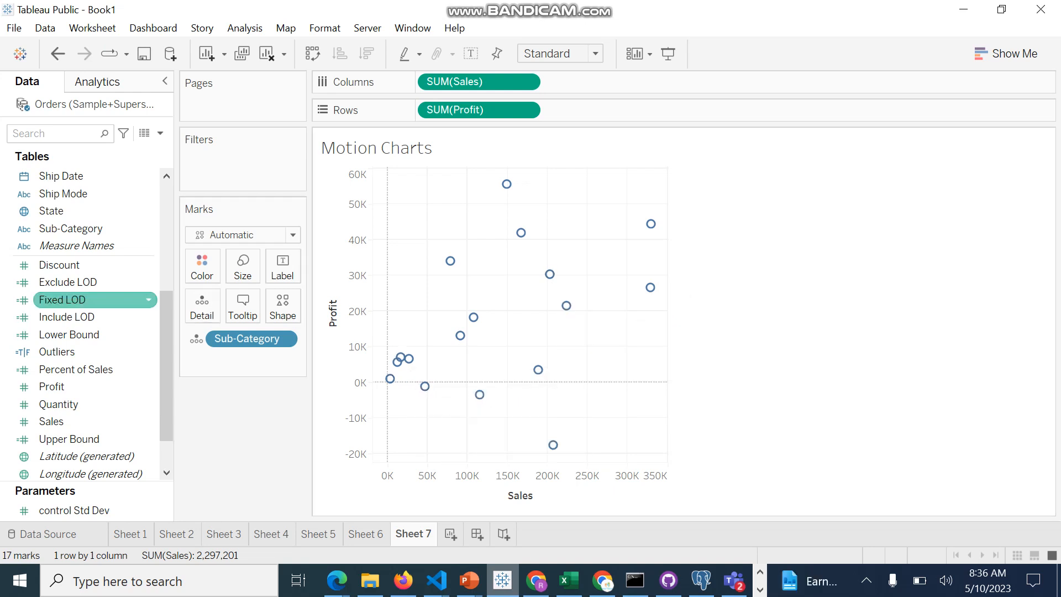
- Enlarge the marks in the scatter plot and change their shape to a filled circle
{"action": "left_click", "coordinate": [243, 266]}
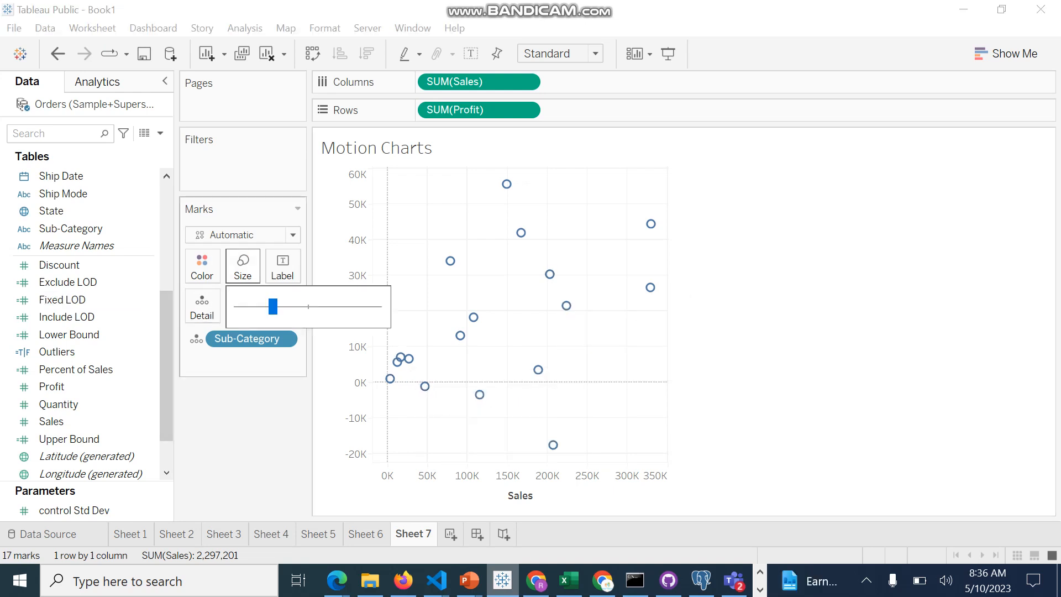
{"action": "left_click_drag", "start_coordinate": [273, 307], "coordinate": [303, 307]}
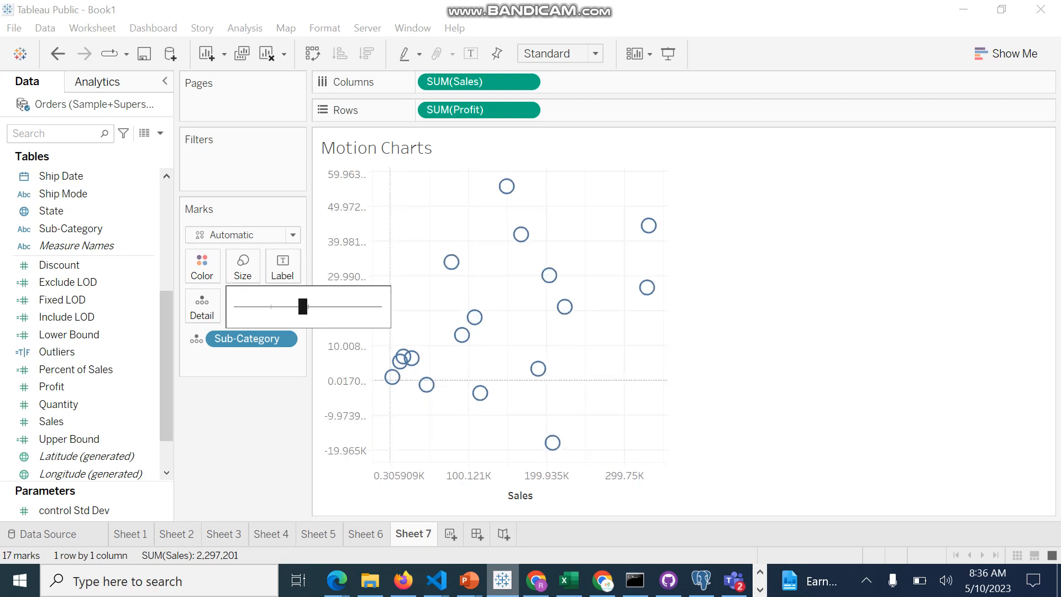
{"action": "key", "text": "Escape"}
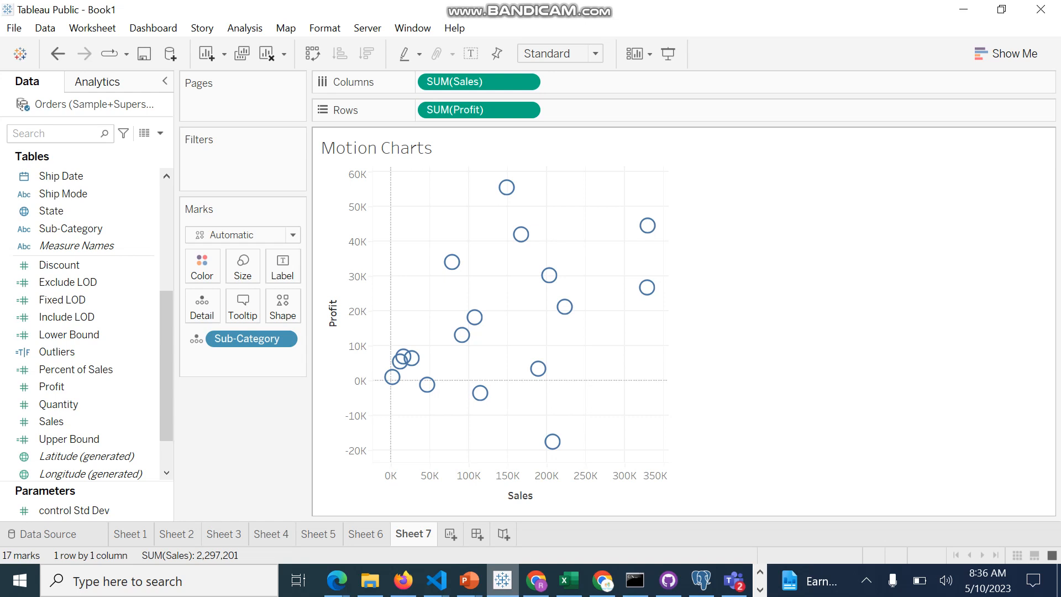
{"action": "left_click", "coordinate": [282, 306]}
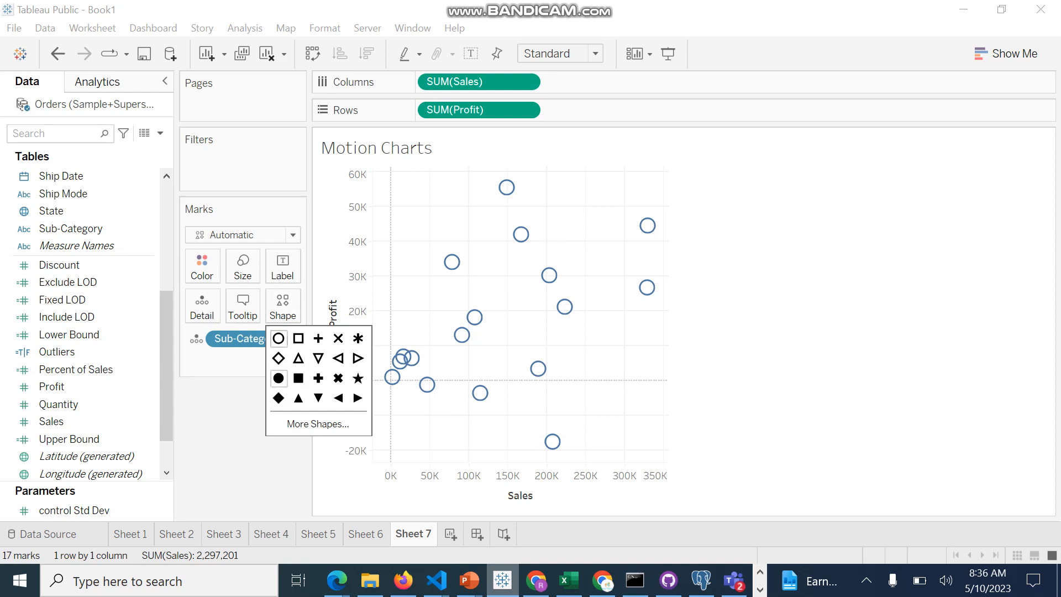
{"action": "left_click", "coordinate": [279, 378]}
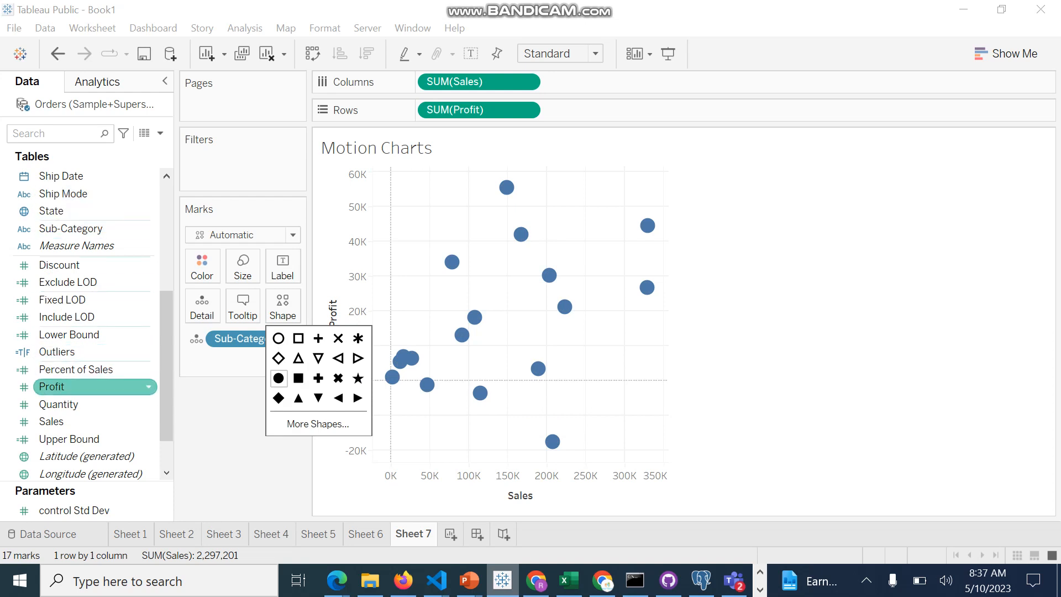
- Color the scatter plot's marks by Category
{"action": "left_click", "coordinate": [166, 176]}
{"action": "scroll", "coordinate": [165, 176], "scroll_direction": "up", "scroll_amount": 4}
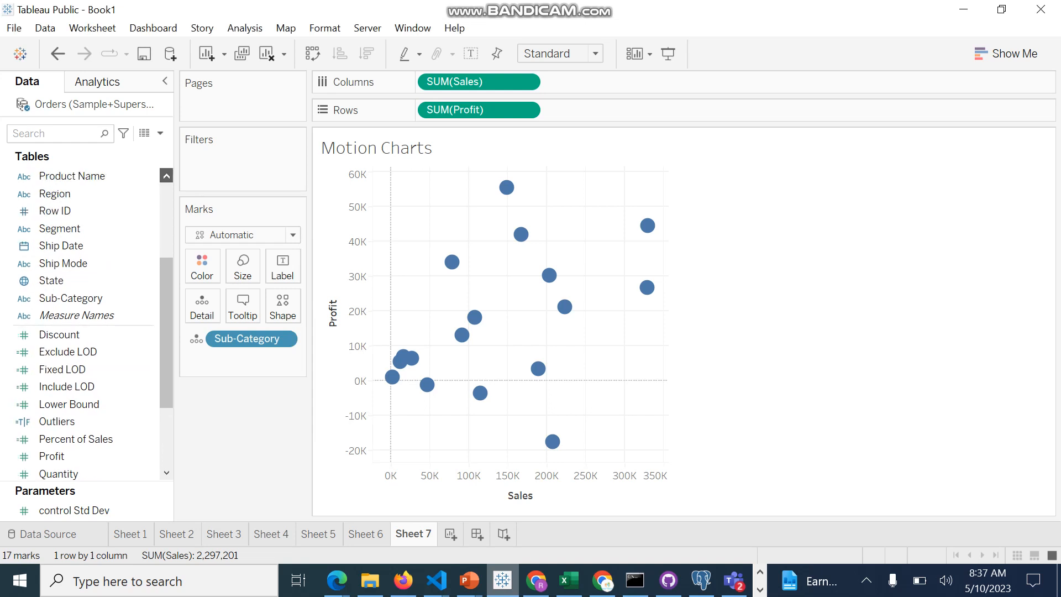
{"action": "scroll", "coordinate": [166, 176], "scroll_direction": "up", "scroll_amount": 4}
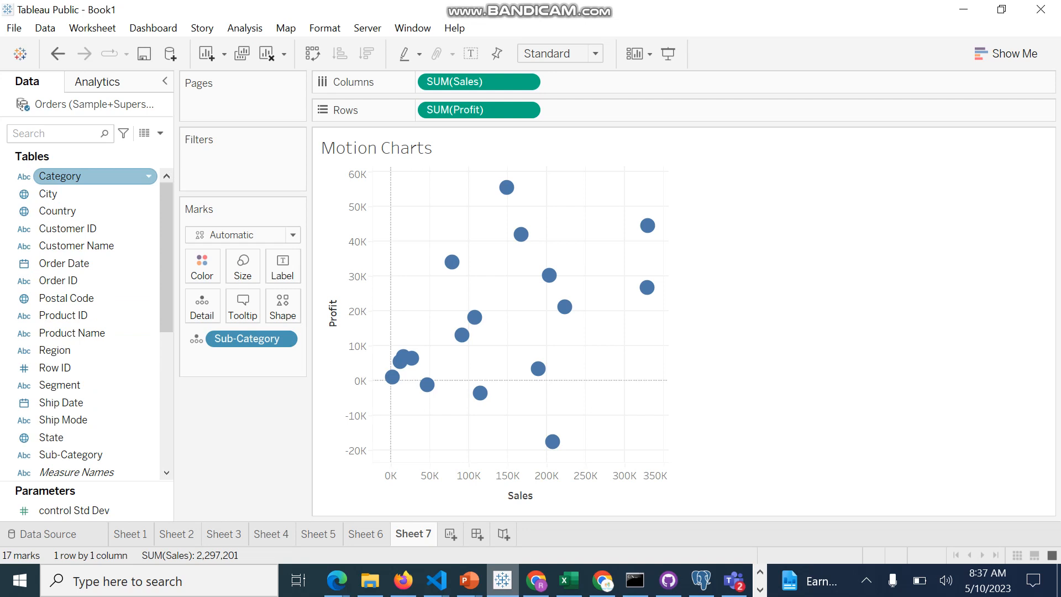
{"action": "left_click_drag", "start_coordinate": [72, 176], "coordinate": [202, 265]}
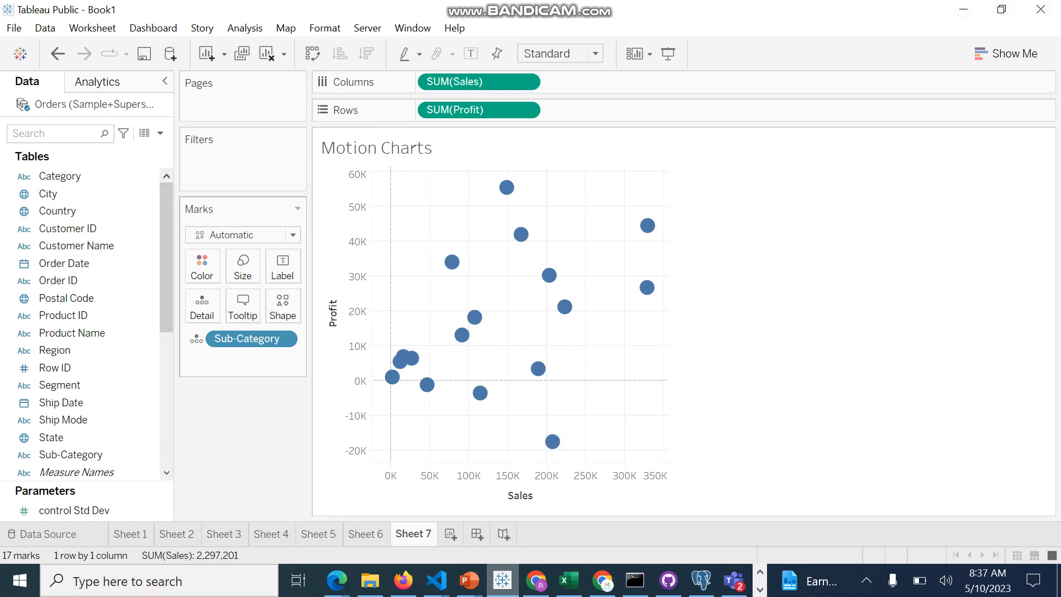
{"action": "left_click_drag", "start_coordinate": [76, 176], "coordinate": [202, 264]}
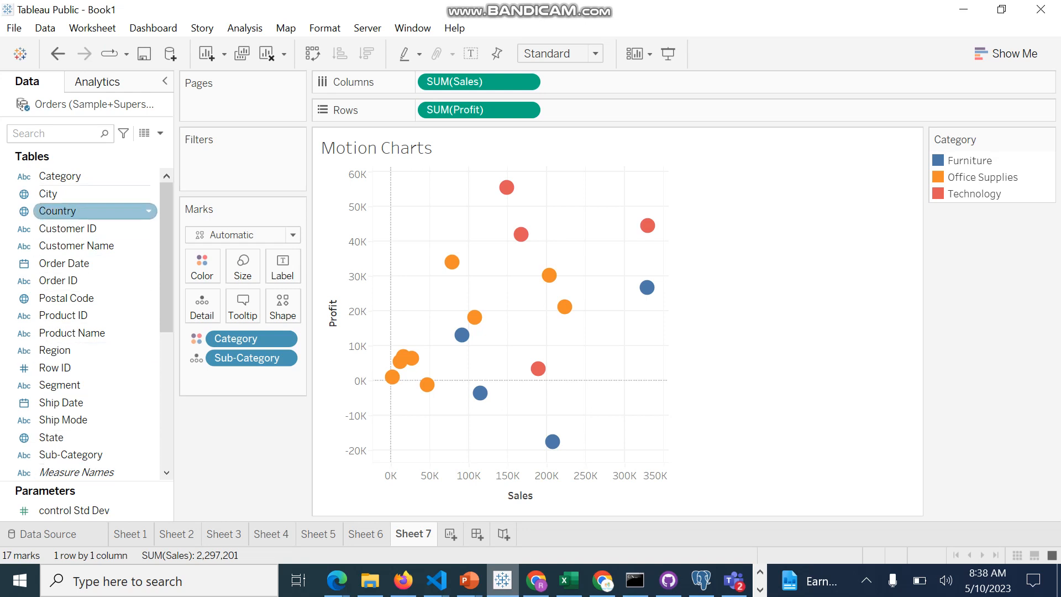
{"action": "scroll", "coordinate": [94, 279], "scroll_direction": "down", "scroll_amount": 3}
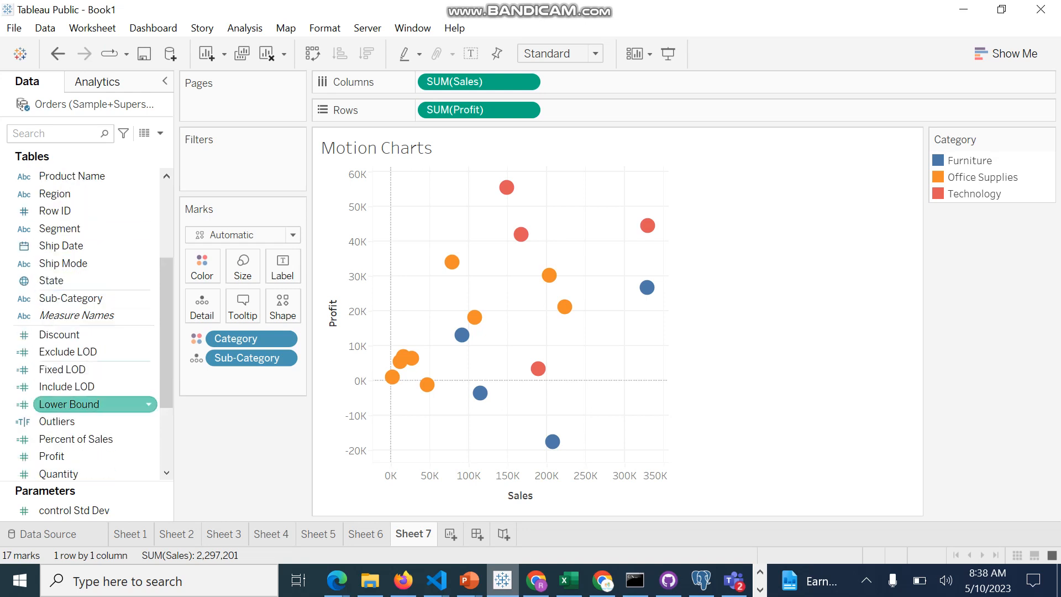
{"action": "scroll", "coordinate": [94, 436], "scroll_direction": "down", "scroll_amount": 3}
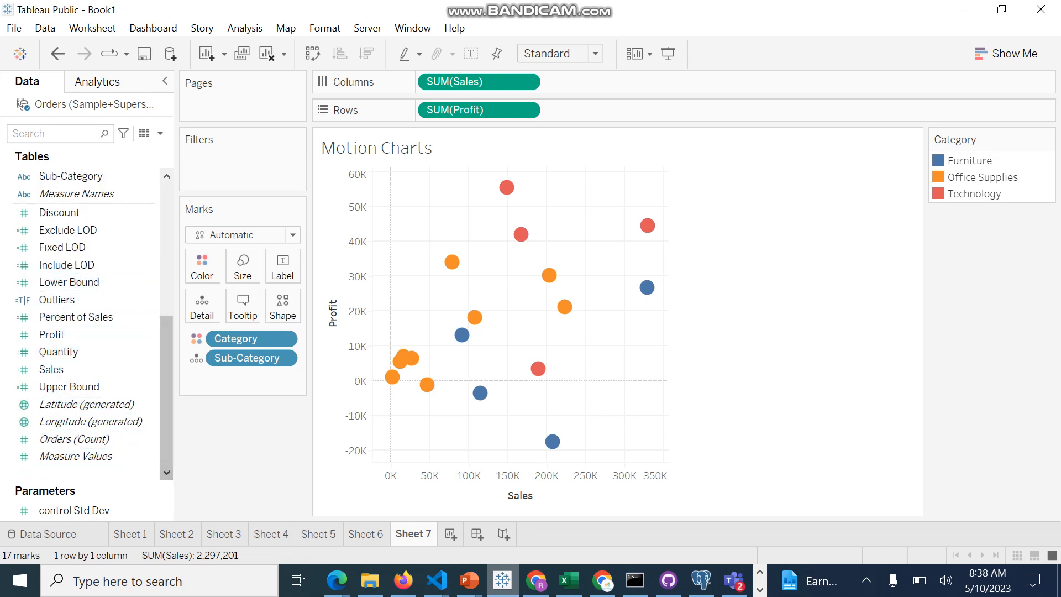
{"action": "scroll", "coordinate": [83, 177], "scroll_direction": "up", "scroll_amount": 2}
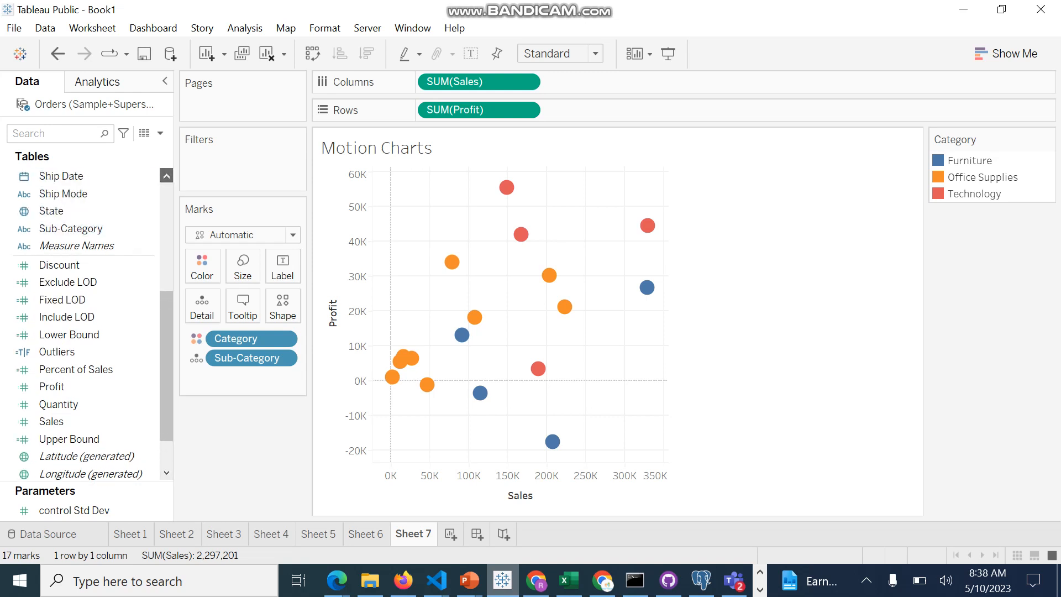
{"action": "scroll", "coordinate": [83, 276], "scroll_direction": "up", "scroll_amount": 3}
{"action": "left_click_drag", "start_coordinate": [94, 176], "coordinate": [243, 376]}
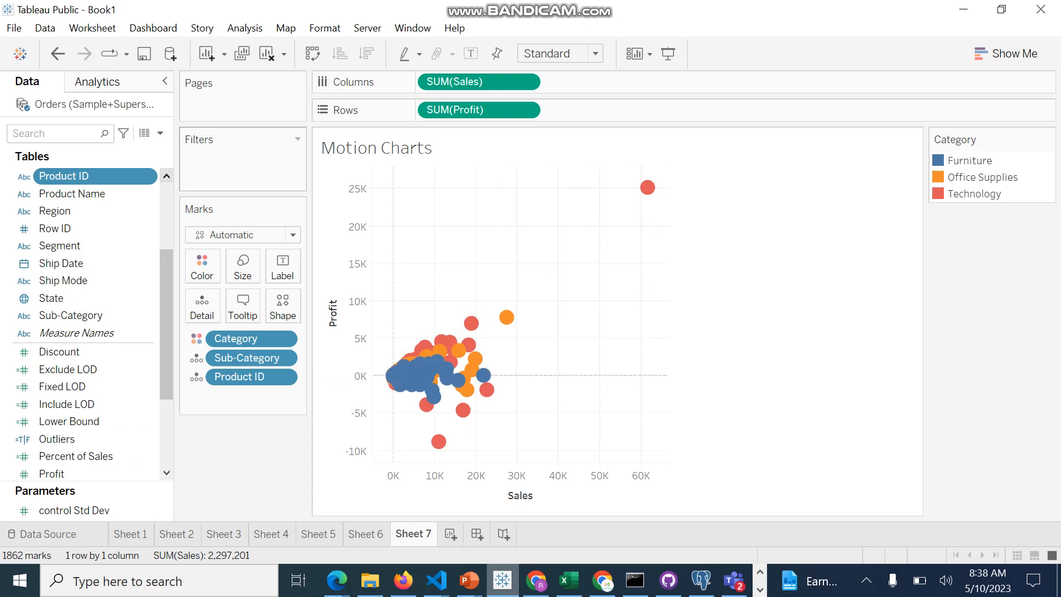
{"action": "key", "text": "ctrl+z"}
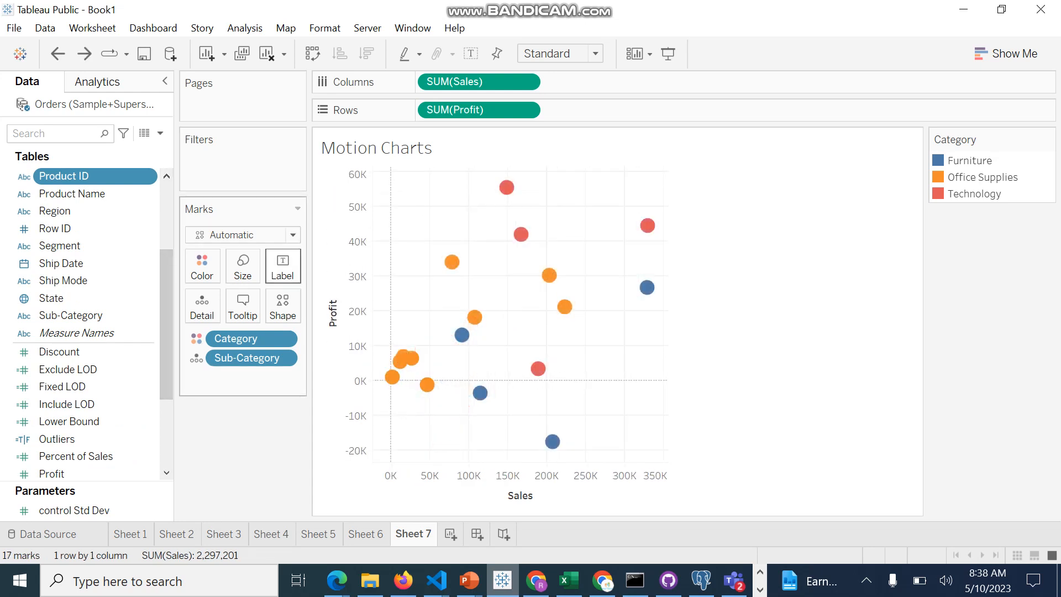
- Place Order Date on the Pages shelf together with the still-selected Product ID field
{"action": "scroll", "coordinate": [82, 320], "scroll_direction": "up", "scroll_amount": 2}
{"action": "left_click", "coordinate": [166, 176]}
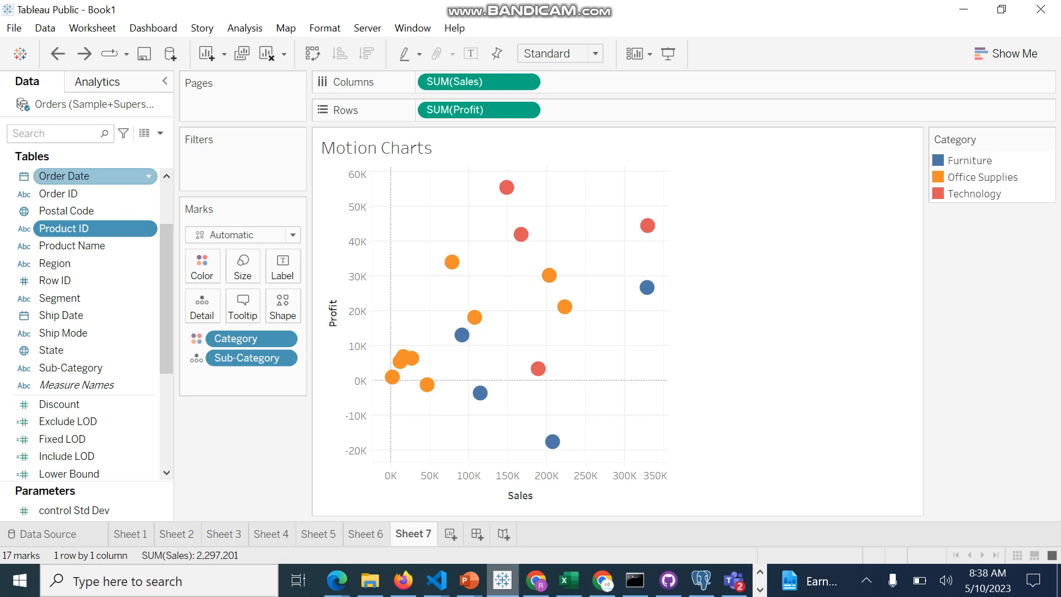
{"action": "mouse_move", "coordinate": [64, 176]}
{"action": "left_mouse_down"}
{"action": "mouse_move", "coordinate": [185, 102]}
{"action": "mouse_move", "coordinate": [230, 105]}
{"action": "mouse_move", "coordinate": [215, 100]}
{"action": "left_mouse_up"}
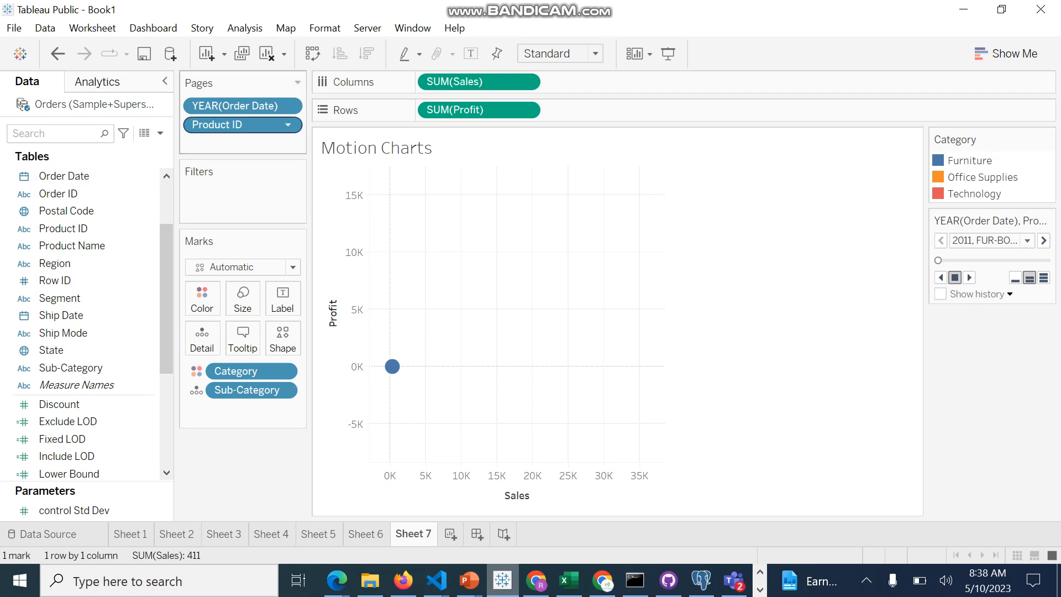
{"action": "double_click", "coordinate": [242, 125]}
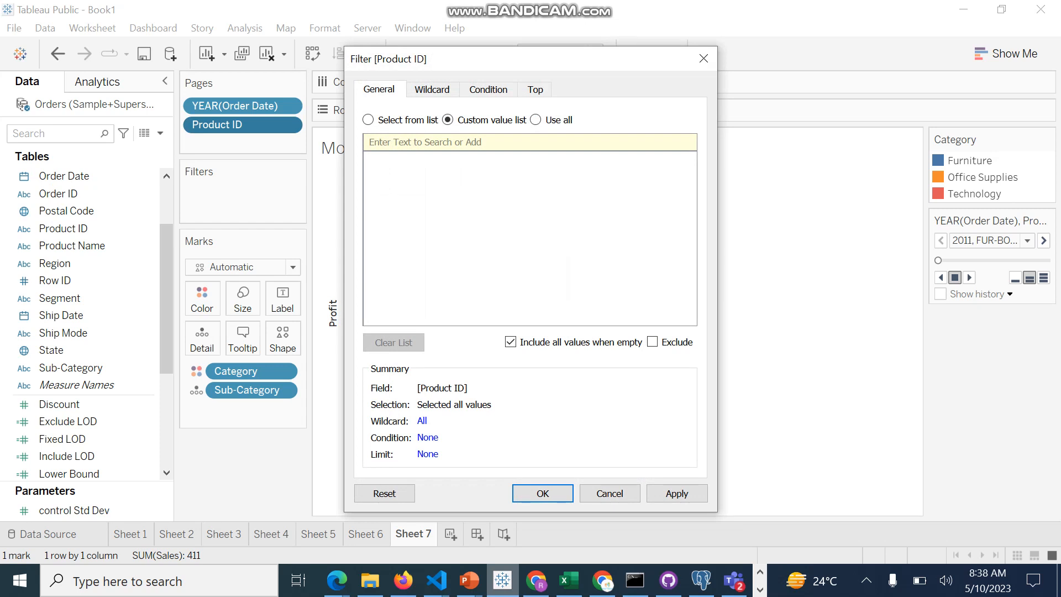
{"action": "left_click", "coordinate": [703, 59]}
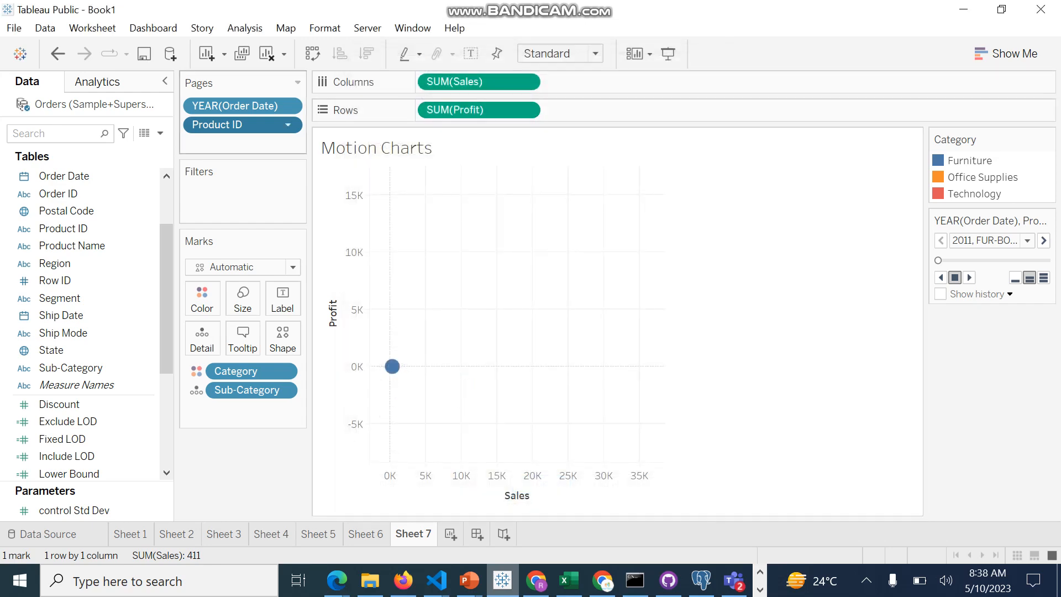
{"action": "double_click", "coordinate": [237, 125]}
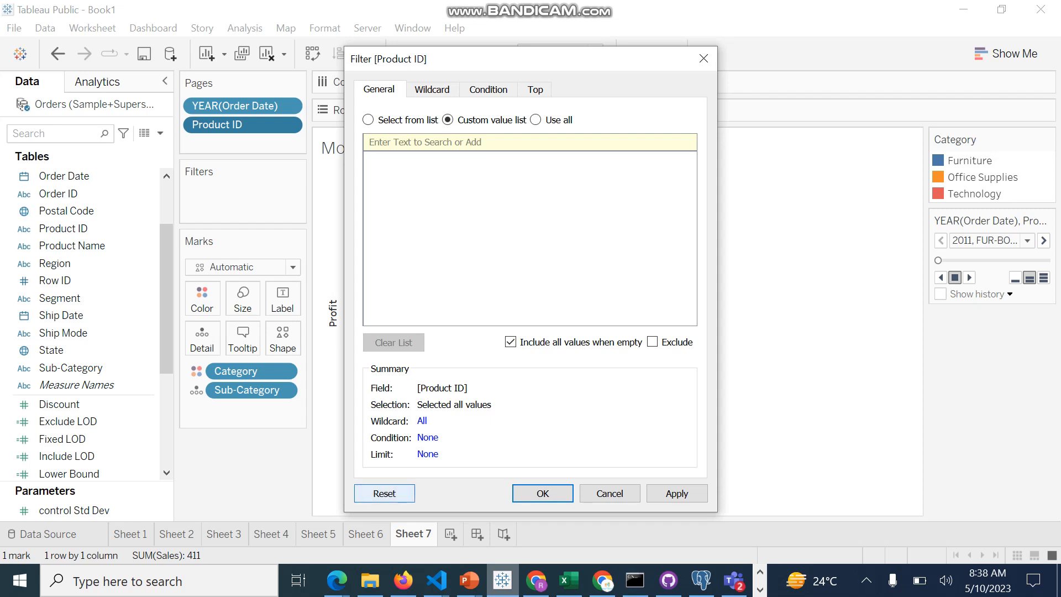
{"action": "left_click", "coordinate": [384, 493]}
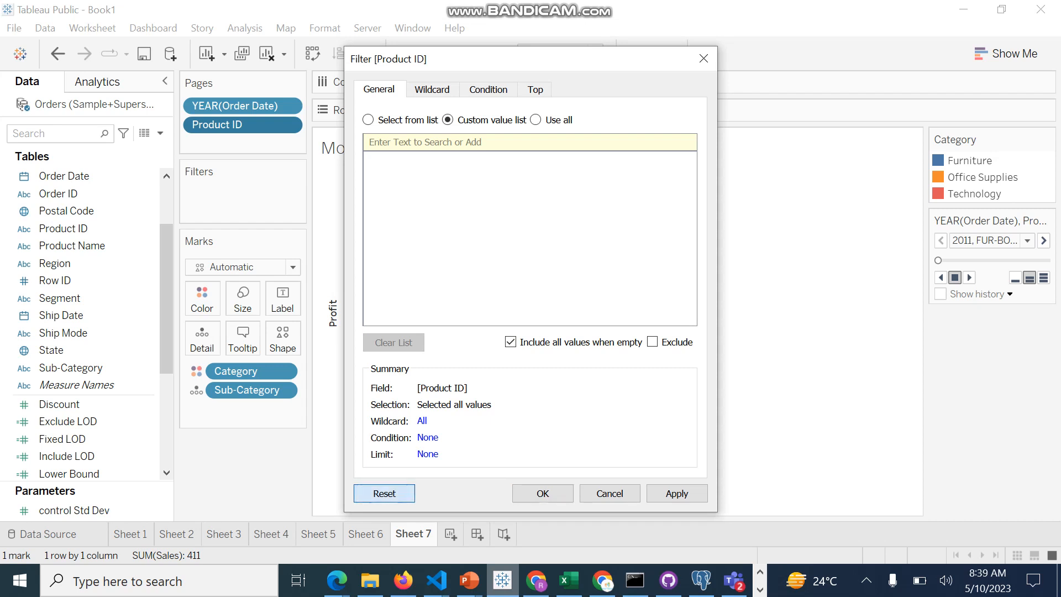
{"action": "left_click", "coordinate": [610, 493]}
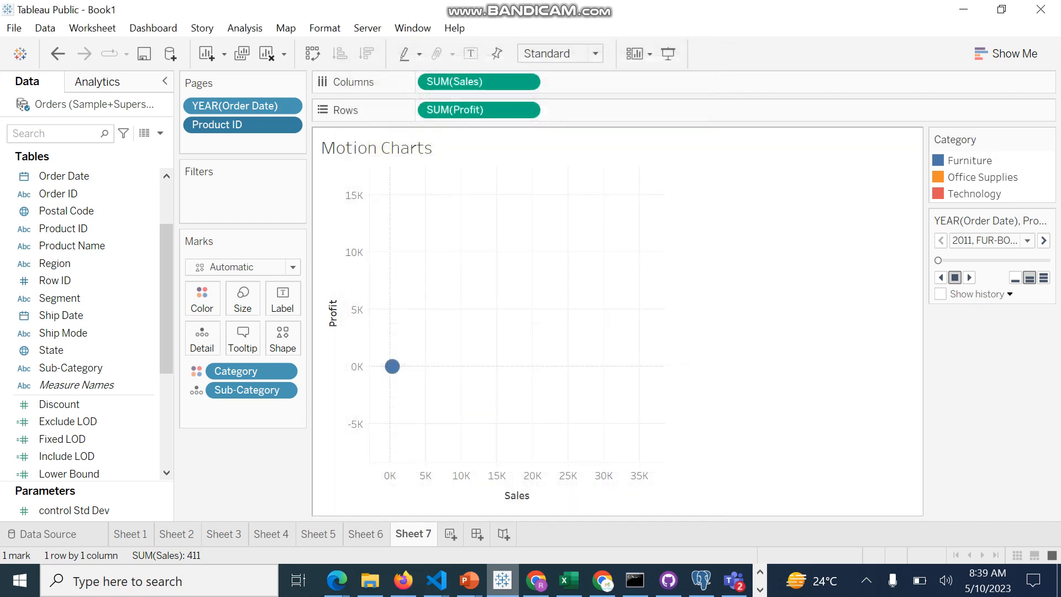
- Undo the placement of Order Date and Product ID on the Pages shelf and place only Order Date there
{"action": "key", "text": "ctrl+z"}
{"action": "key", "text": "ctrl+z"}
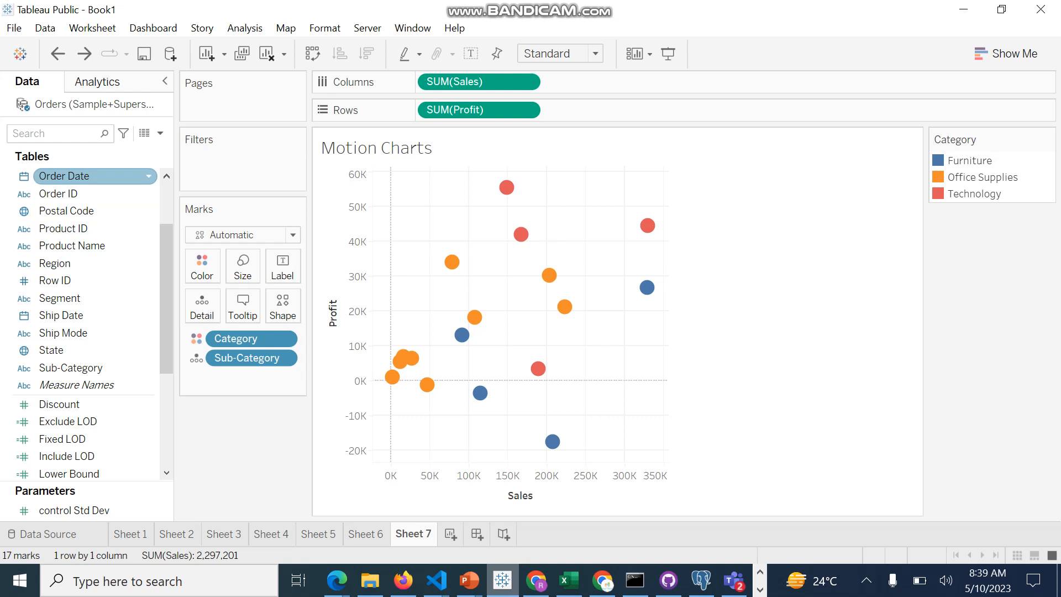
{"action": "left_click_drag", "start_coordinate": [63, 175], "coordinate": [221, 99]}
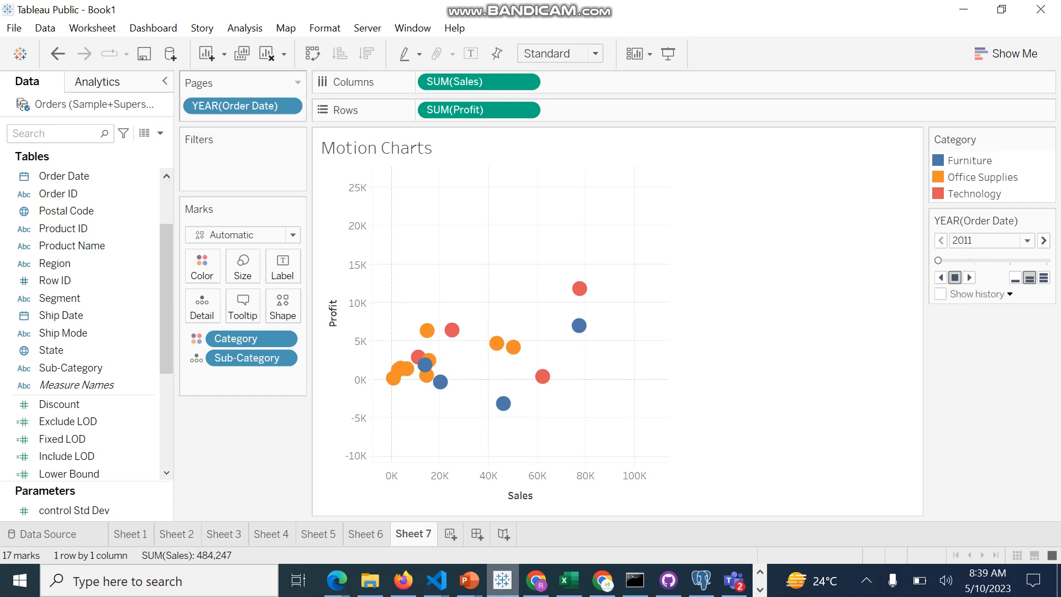
{"action": "double_click", "coordinate": [237, 106]}
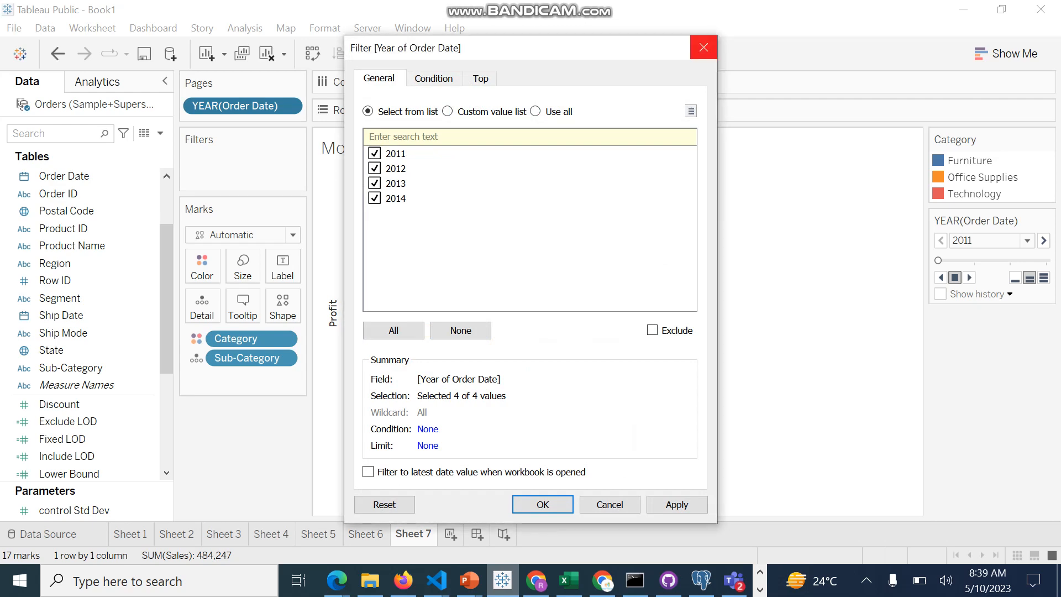
{"action": "left_click", "coordinate": [703, 47]}
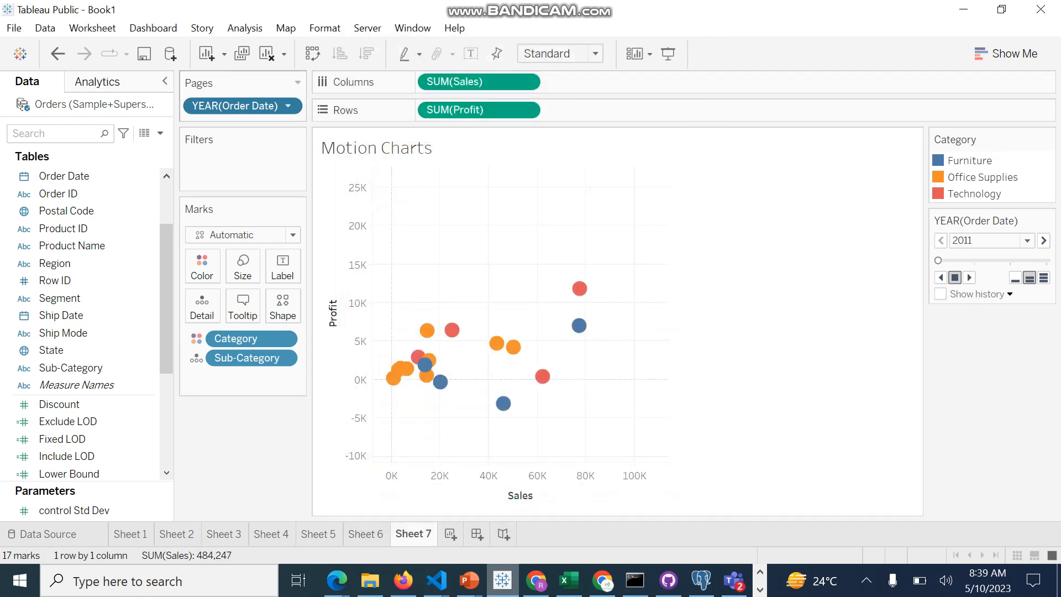
{"action": "double_click", "coordinate": [238, 106]}
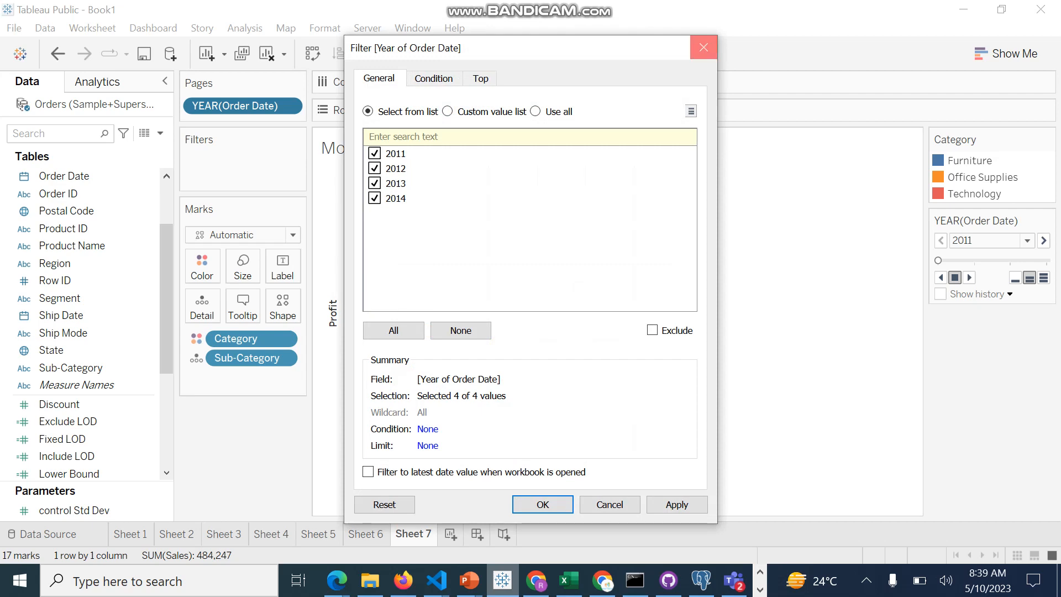
{"action": "left_click", "coordinate": [704, 47]}
- Set the Order Date field on the Pages shelf to the discrete Month level
{"action": "left_click", "coordinate": [288, 106]}
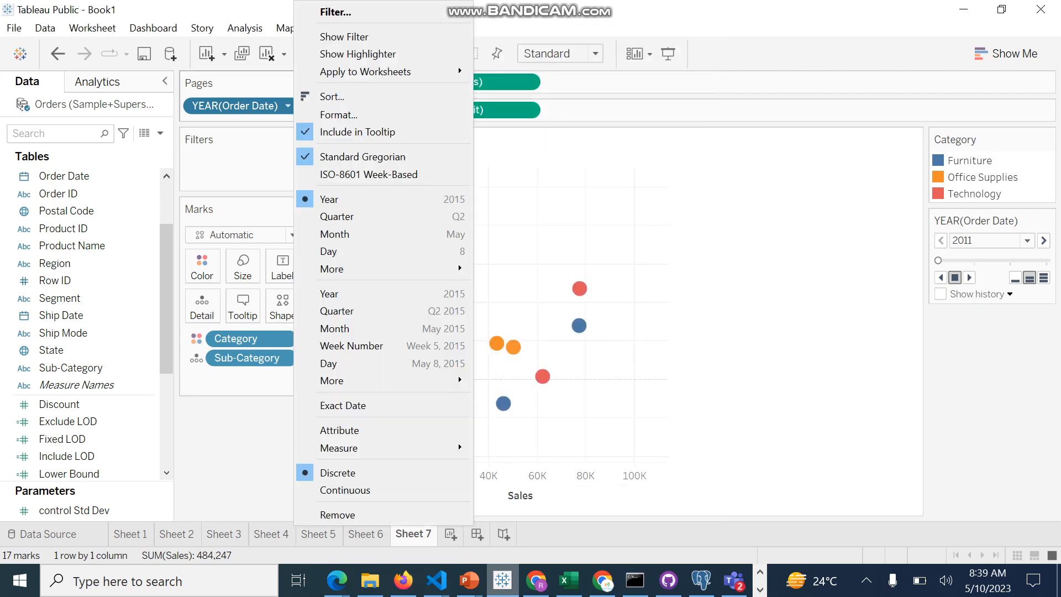
{"action": "left_click", "coordinate": [346, 235]}
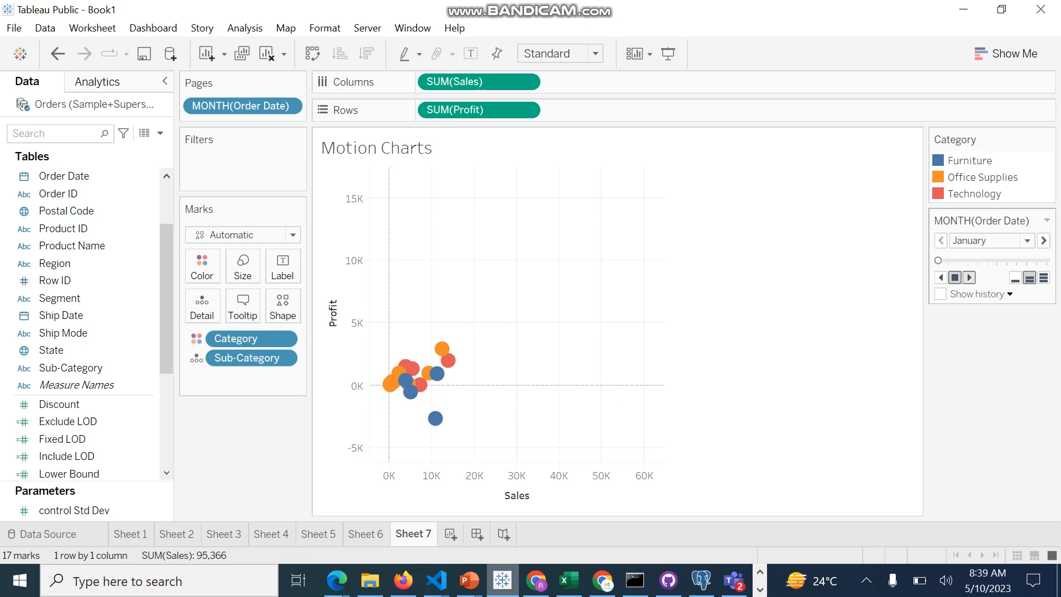
- Play the monthly pages forward to December and step back month by month to April
{"action": "left_click", "coordinate": [970, 278]}
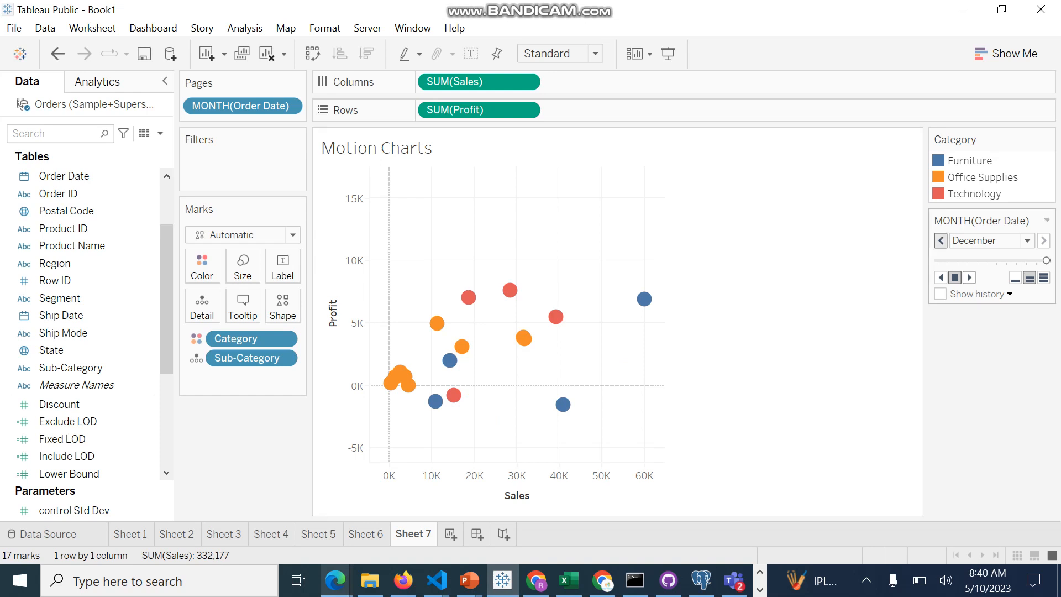
{"action": "left_click", "coordinate": [941, 240]}
{"action": "left_click", "coordinate": [941, 240]}
{"action": "left_click", "coordinate": [941, 240]}
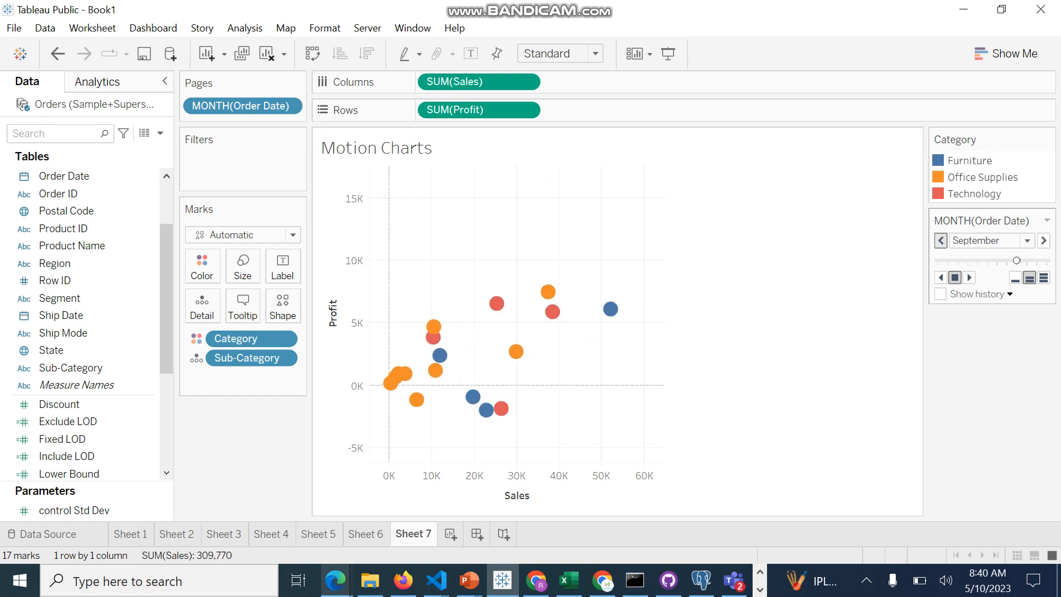
{"action": "left_click", "coordinate": [940, 241]}
{"action": "left_click", "coordinate": [941, 241]}
{"action": "left_click", "coordinate": [941, 240]}
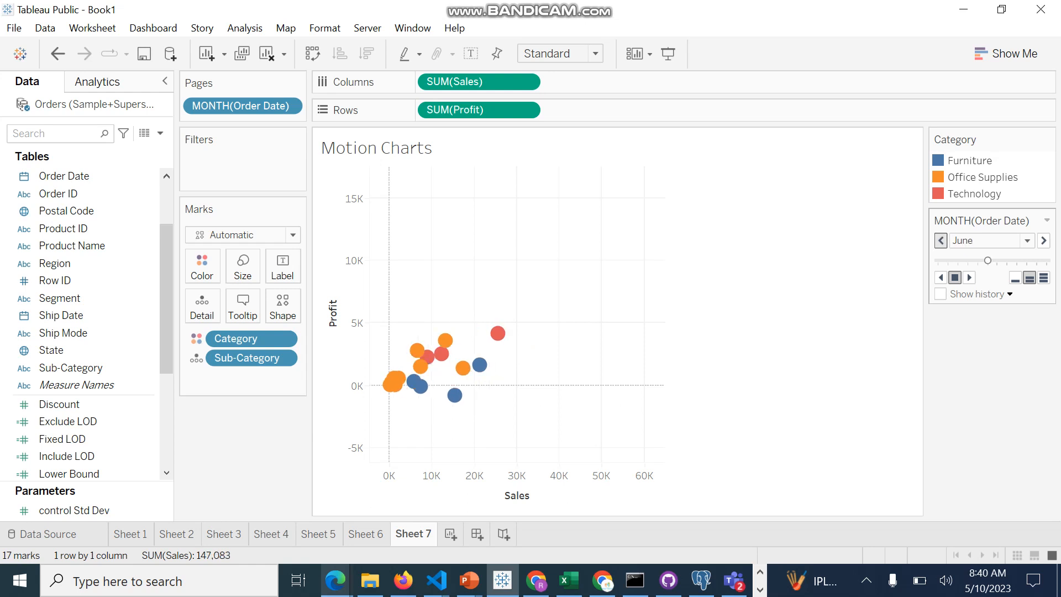
{"action": "left_click", "coordinate": [941, 240]}
{"action": "left_click", "coordinate": [941, 240]}
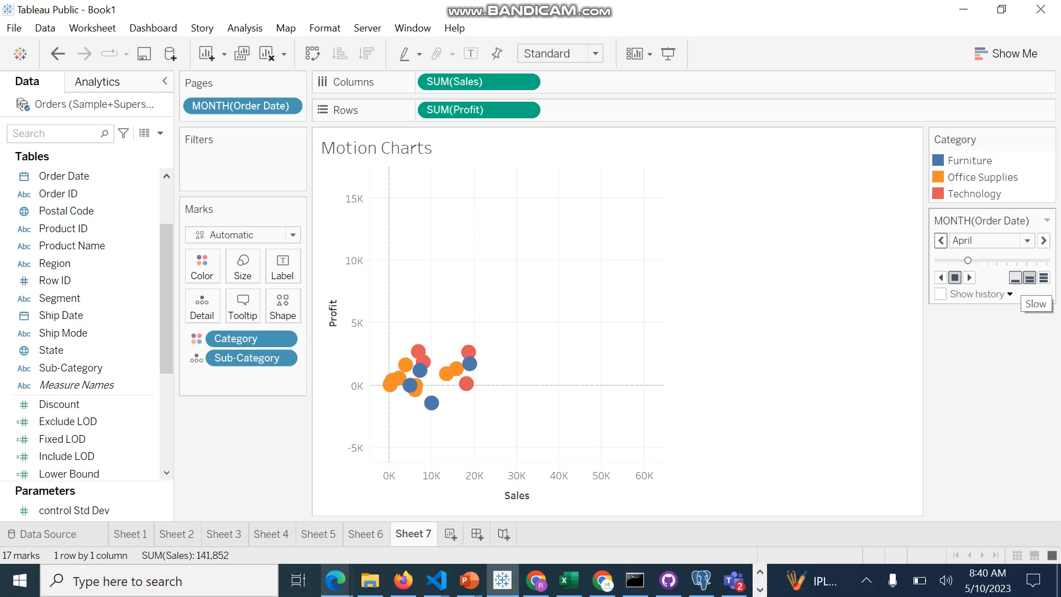
- Try the page playback speeds, settling on fast, and advance the months from April to December
{"action": "left_click", "coordinate": [1016, 277]}
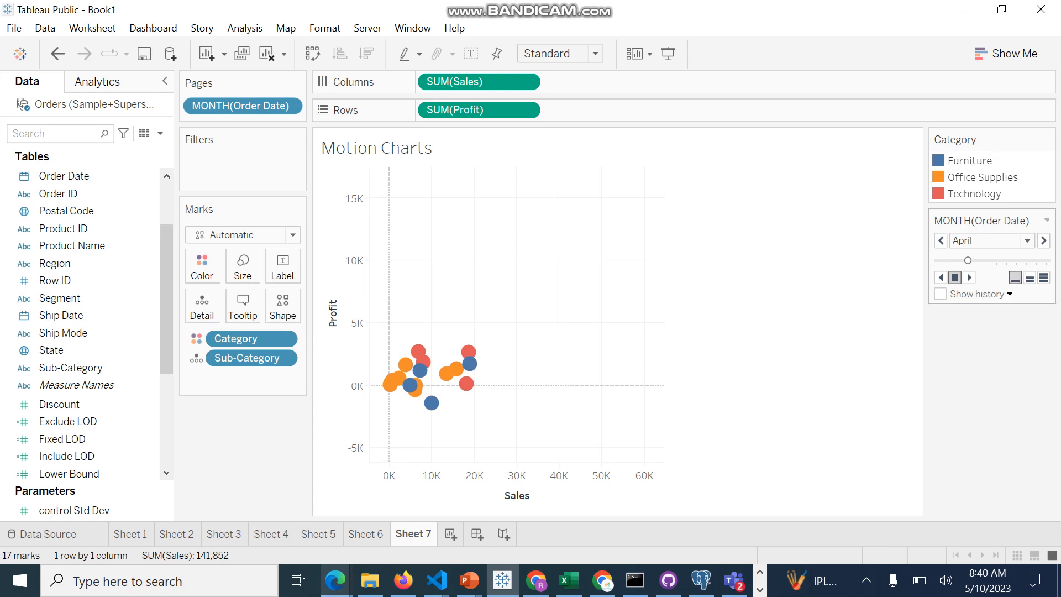
{"action": "left_click", "coordinate": [1030, 277]}
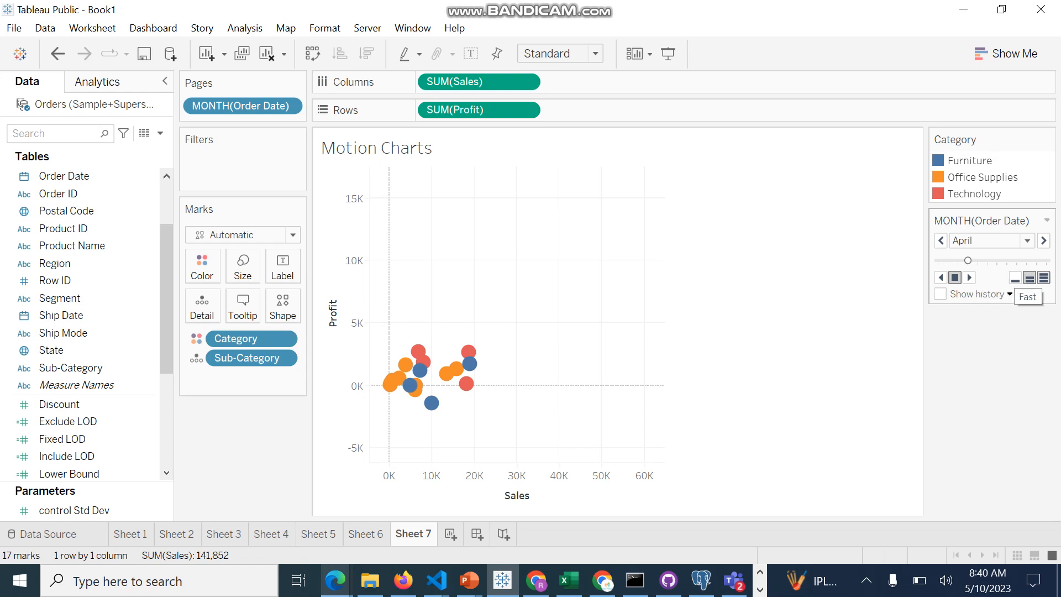
{"action": "left_click", "coordinate": [1043, 278]}
{"action": "left_click", "coordinate": [1044, 240]}
{"action": "left_click", "coordinate": [1044, 241]}
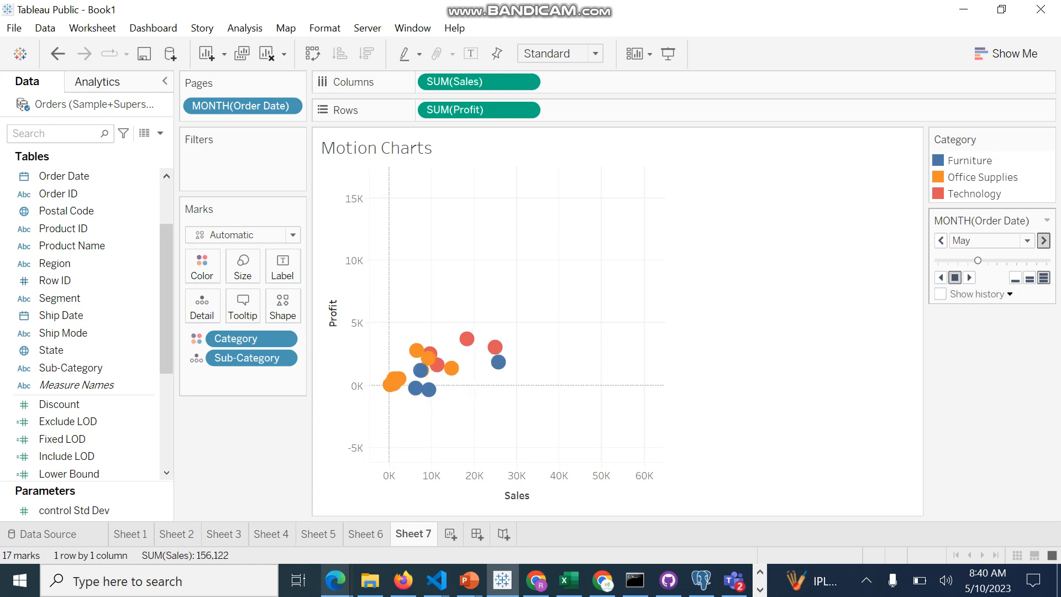
{"action": "left_click", "coordinate": [1043, 241]}
{"action": "left_click", "coordinate": [1044, 241]}
{"action": "left_click", "coordinate": [1044, 241]}
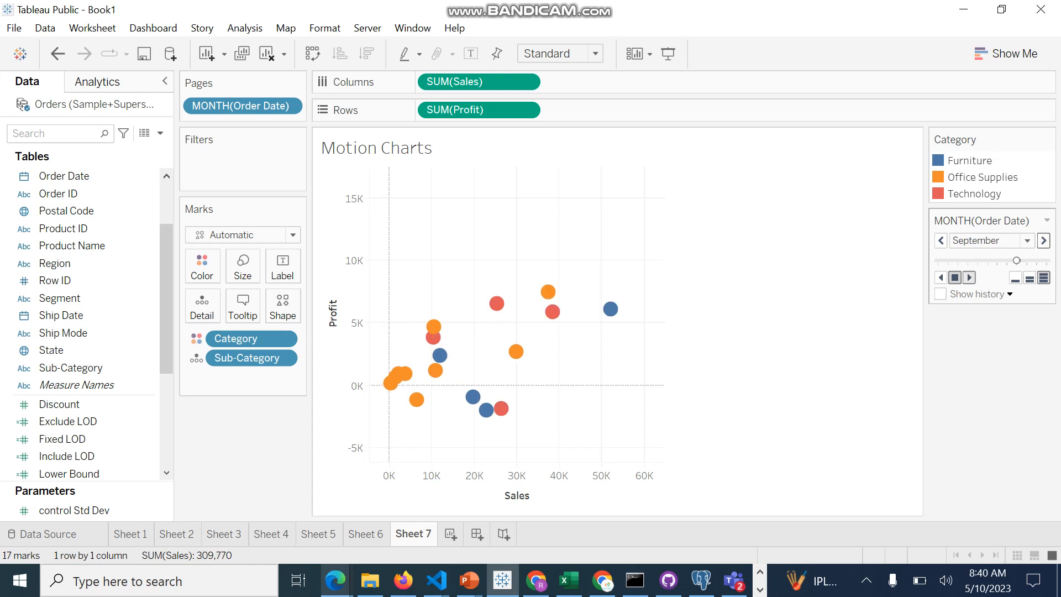
{"action": "left_click", "coordinate": [969, 278]}
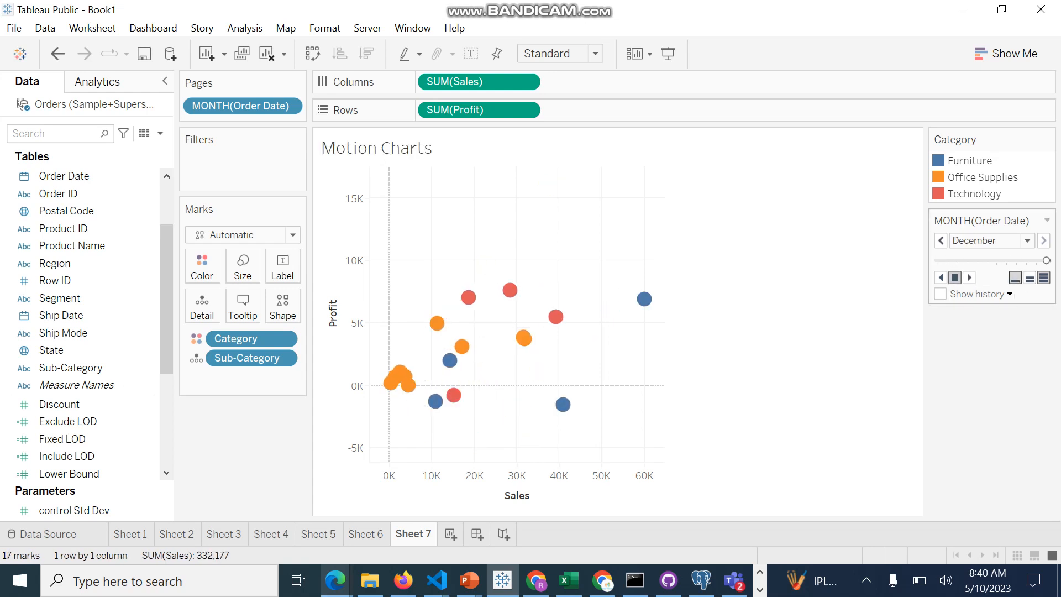
- Set the page playback speed to slow and play the months backward from December
{"action": "left_click", "coordinate": [1016, 277]}
{"action": "left_click", "coordinate": [941, 277]}
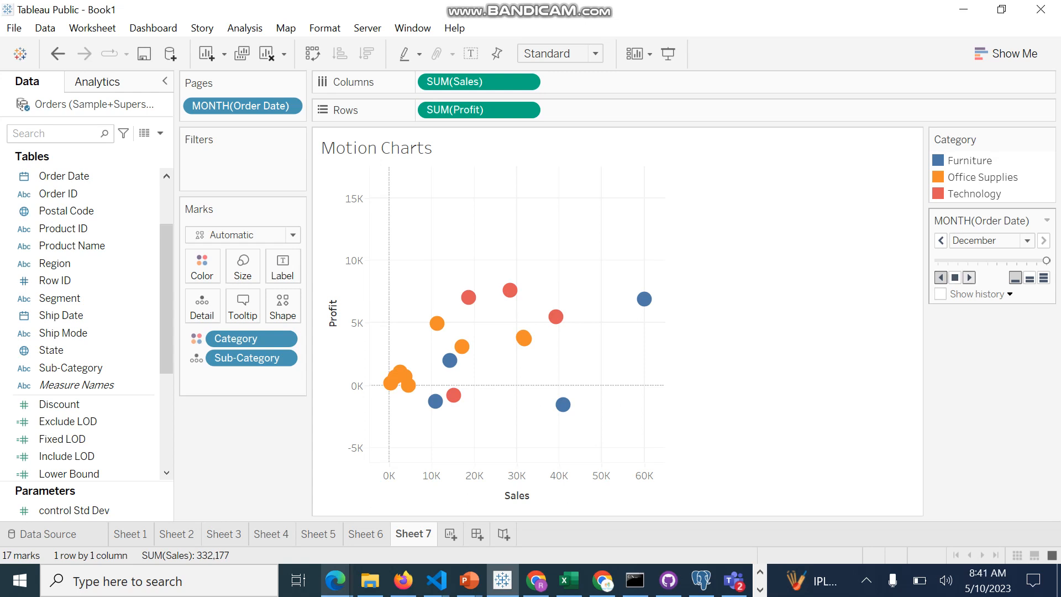
{"action": "left_click", "coordinate": [970, 278]}
{"action": "left_click", "coordinate": [941, 277]}
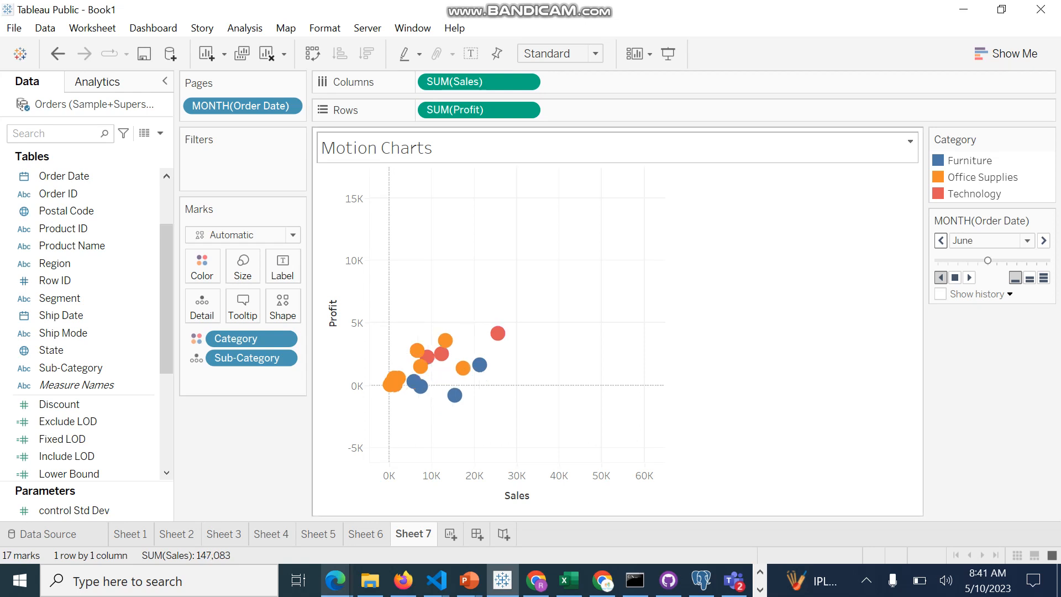
- Insert the Page Name field directly after the text "Motion Charts" in the sheet title
{"action": "right_click", "coordinate": [443, 153]}
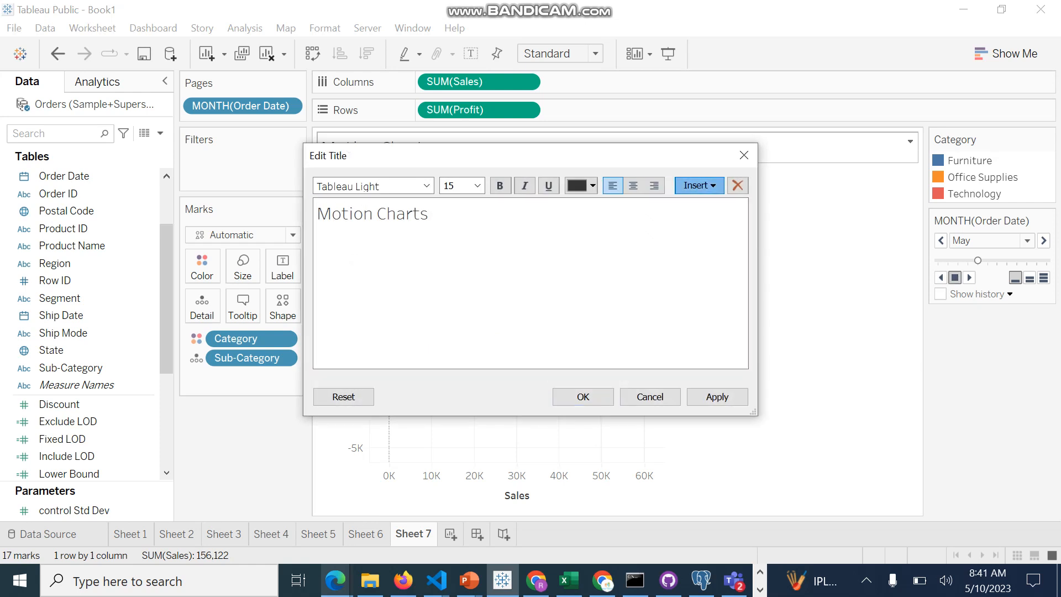
{"action": "left_click", "coordinate": [699, 185]}
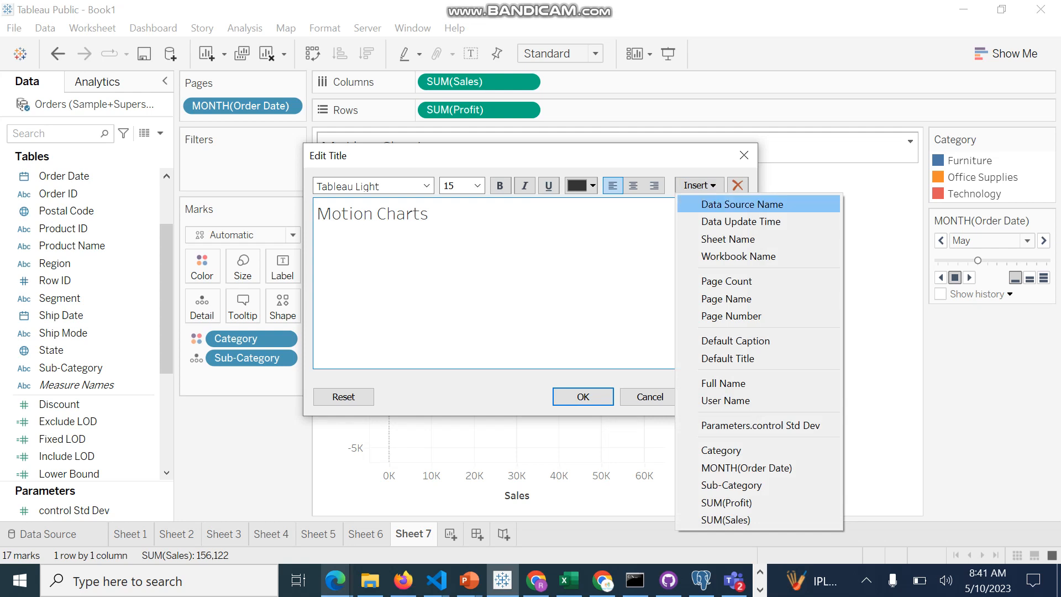
{"action": "left_click", "coordinate": [727, 299]}
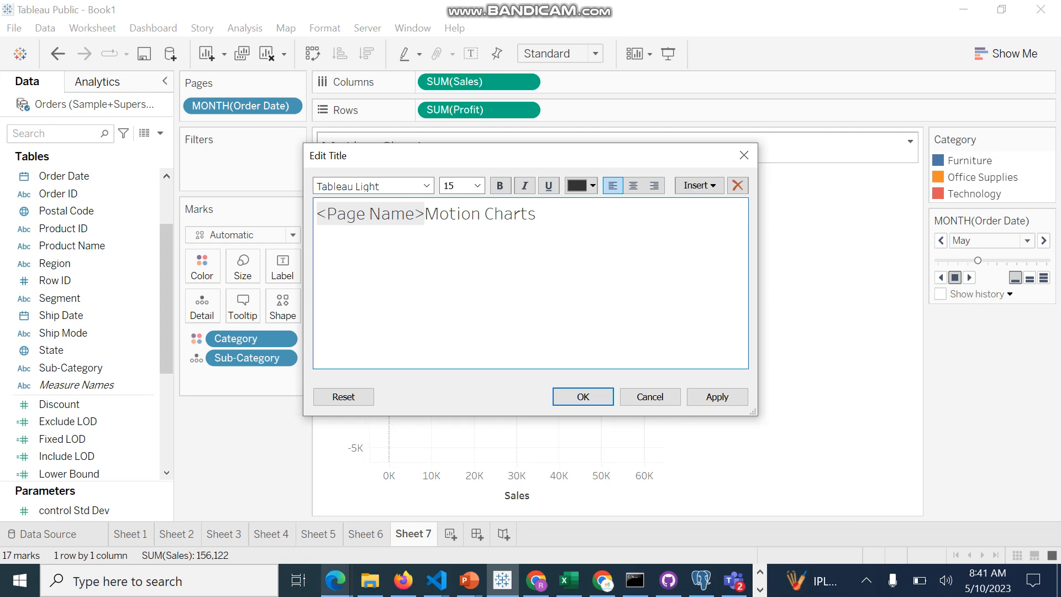
{"action": "left_click", "coordinate": [537, 214]}
{"action": "key", "text": "ctrl+z"}
{"action": "left_click", "coordinate": [430, 214]}
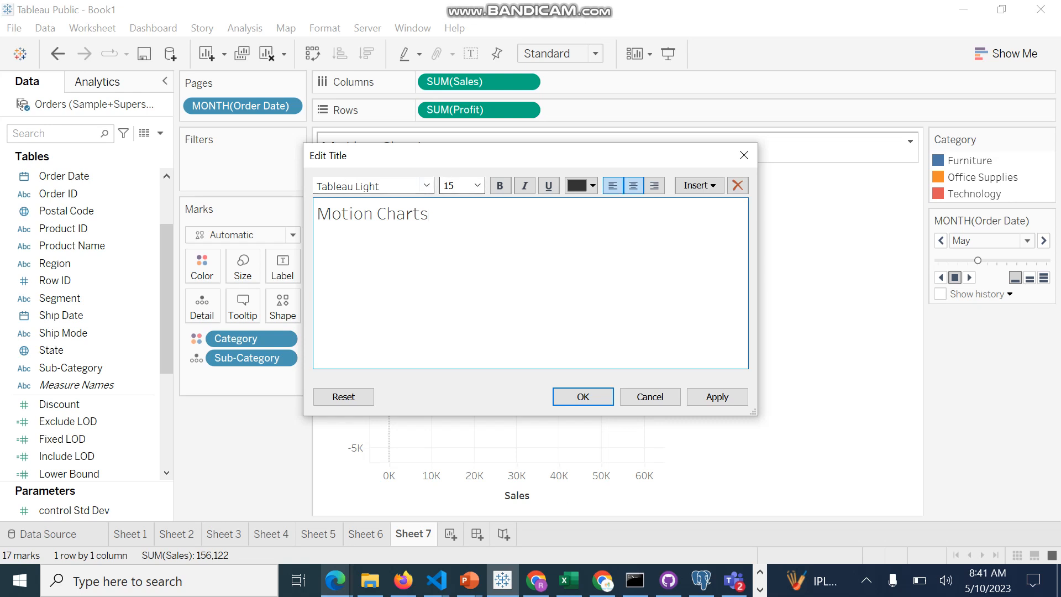
{"action": "left_click", "coordinate": [698, 185]}
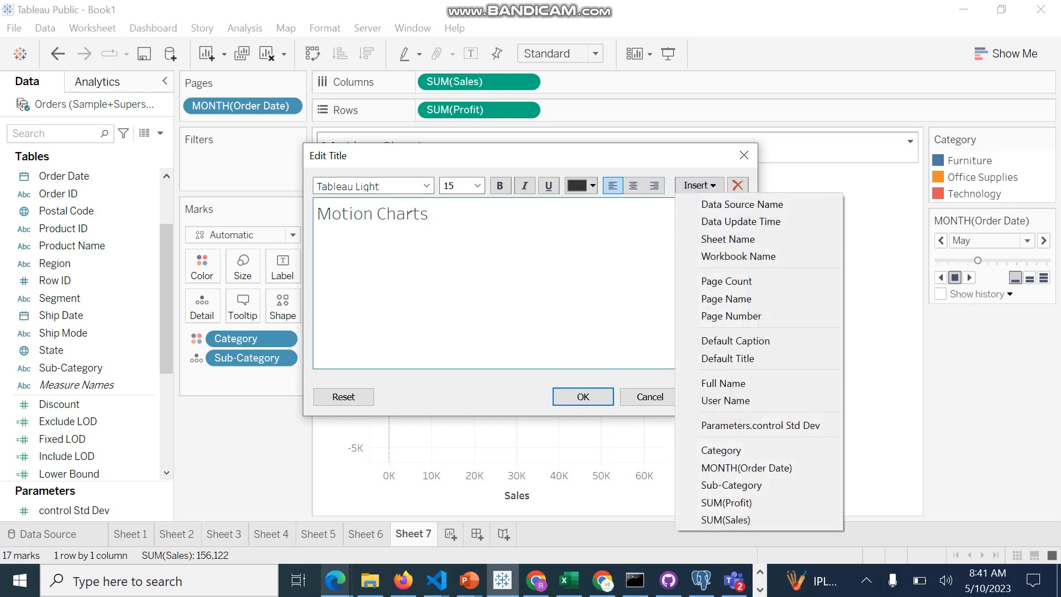
{"action": "left_click", "coordinate": [726, 298]}
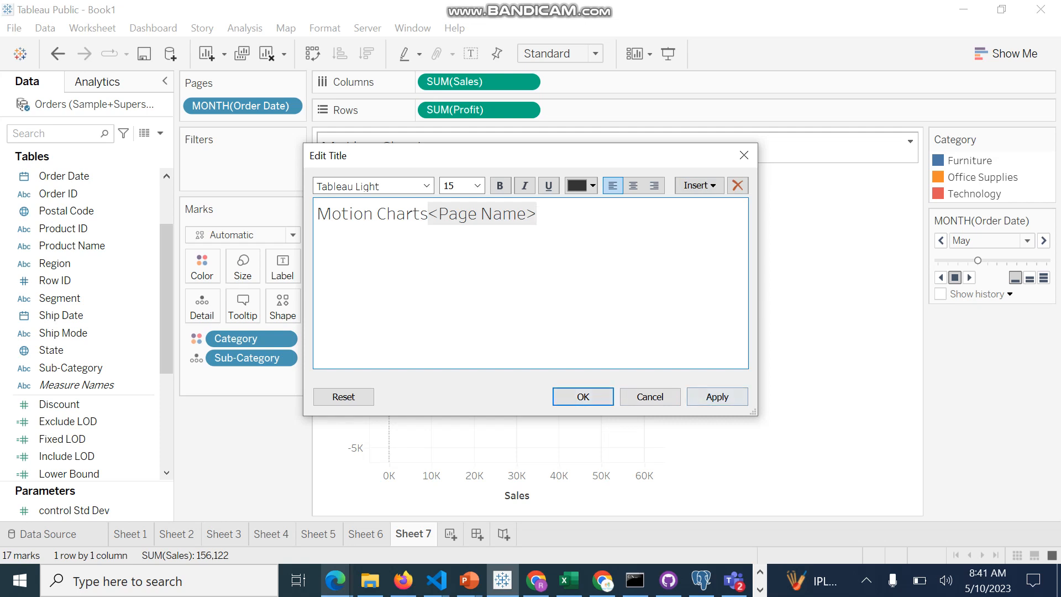
{"action": "left_click", "coordinate": [717, 397]}
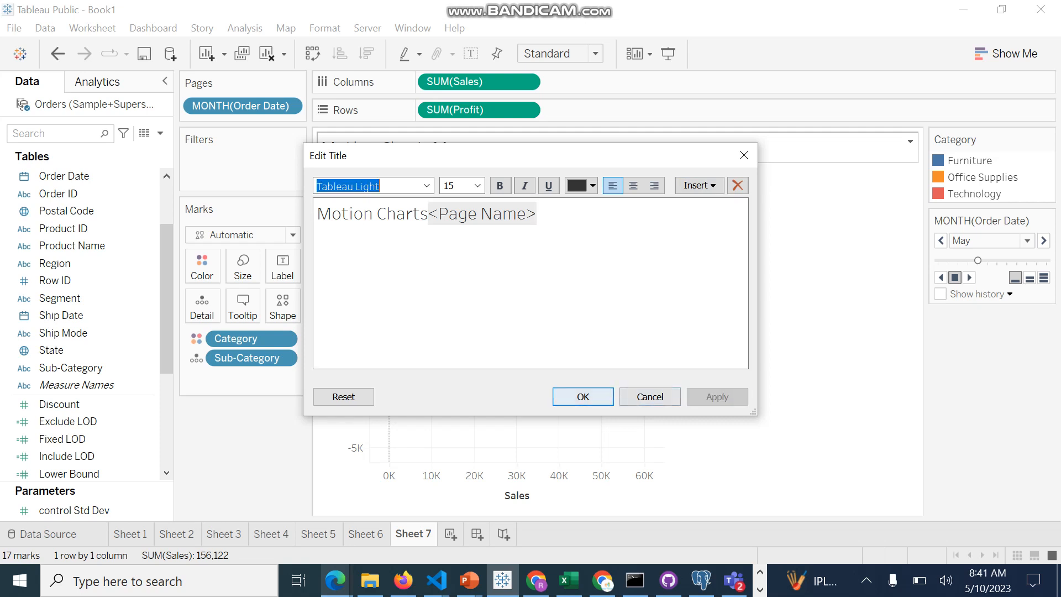
{"action": "left_click", "coordinate": [584, 397]}
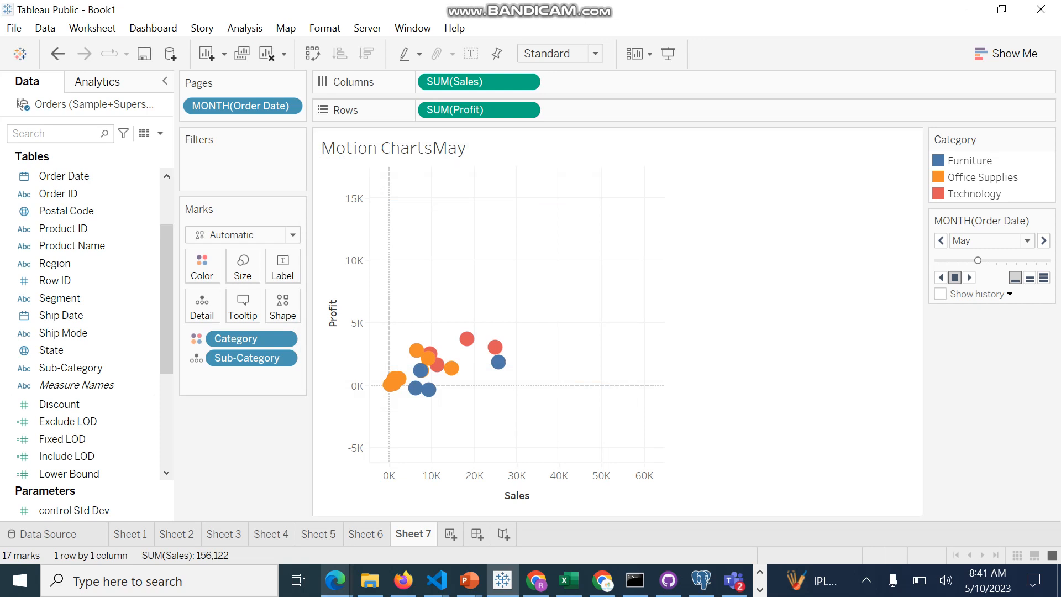
- Step the pages forward from May to October to check the month in the title
{"action": "left_click", "coordinate": [1043, 240]}
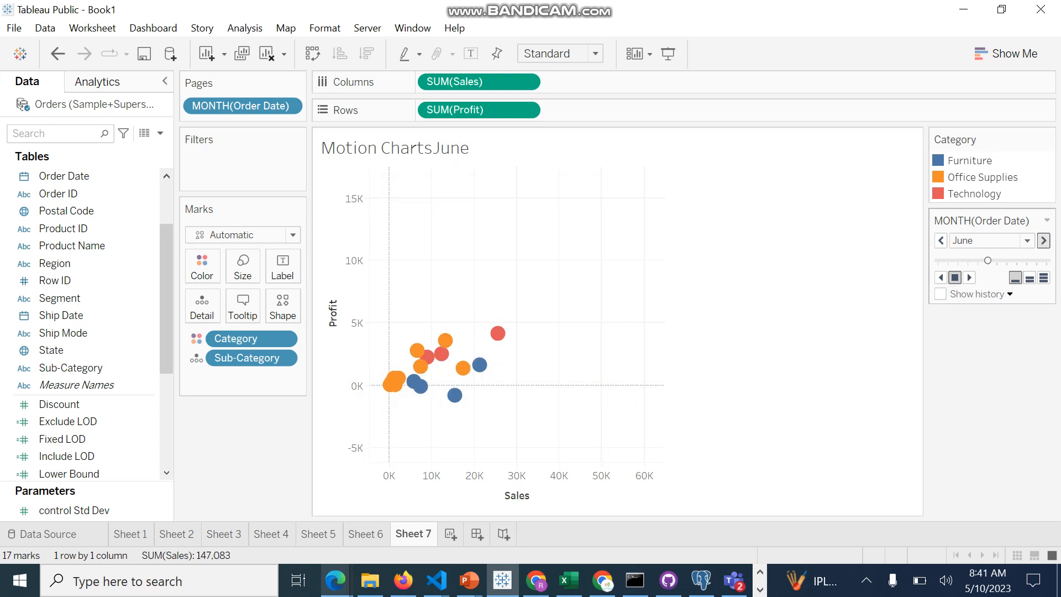
{"action": "left_click", "coordinate": [1044, 240]}
{"action": "left_click", "coordinate": [1044, 241]}
{"action": "left_click", "coordinate": [1043, 240]}
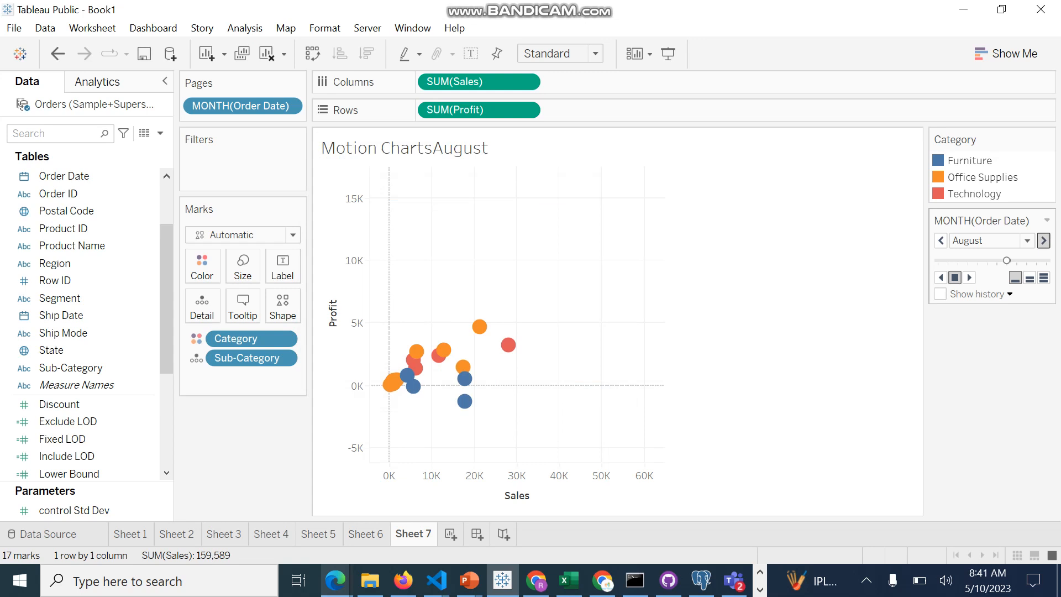
{"action": "left_click", "coordinate": [1044, 241]}
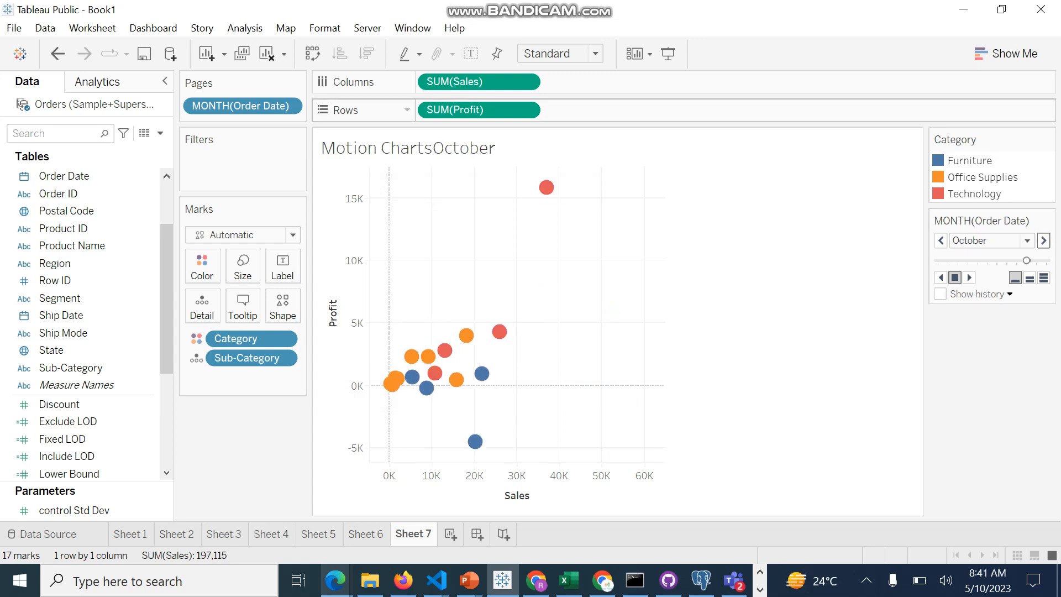
- Change the Order Date field that pages the chart to the month-and-year level (the May 2015 format)
{"action": "left_click", "coordinate": [288, 106]}
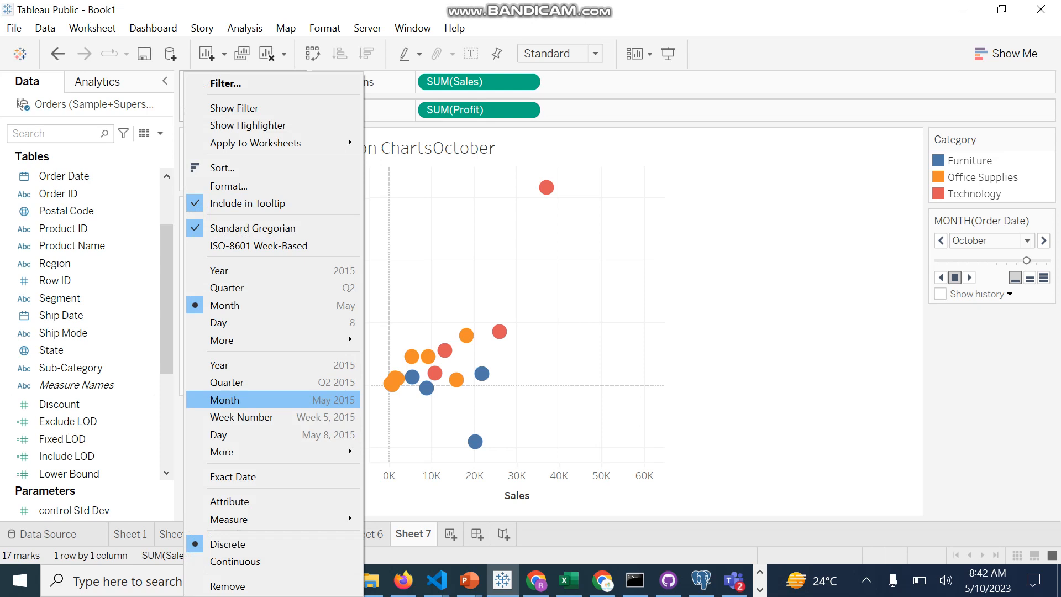
{"action": "left_click", "coordinate": [255, 399]}
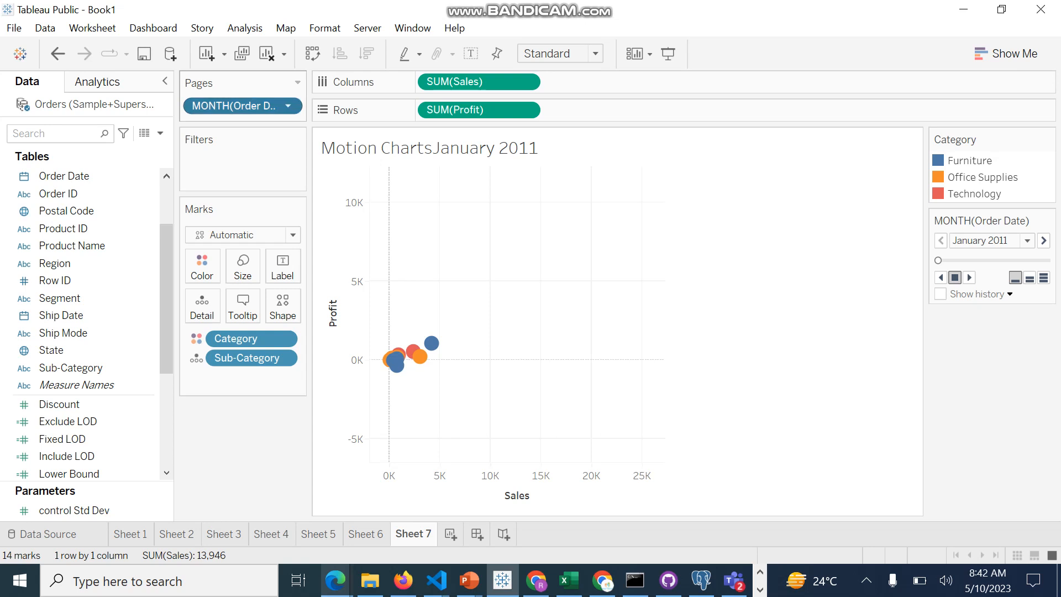
{"action": "left_click", "coordinate": [288, 106]}
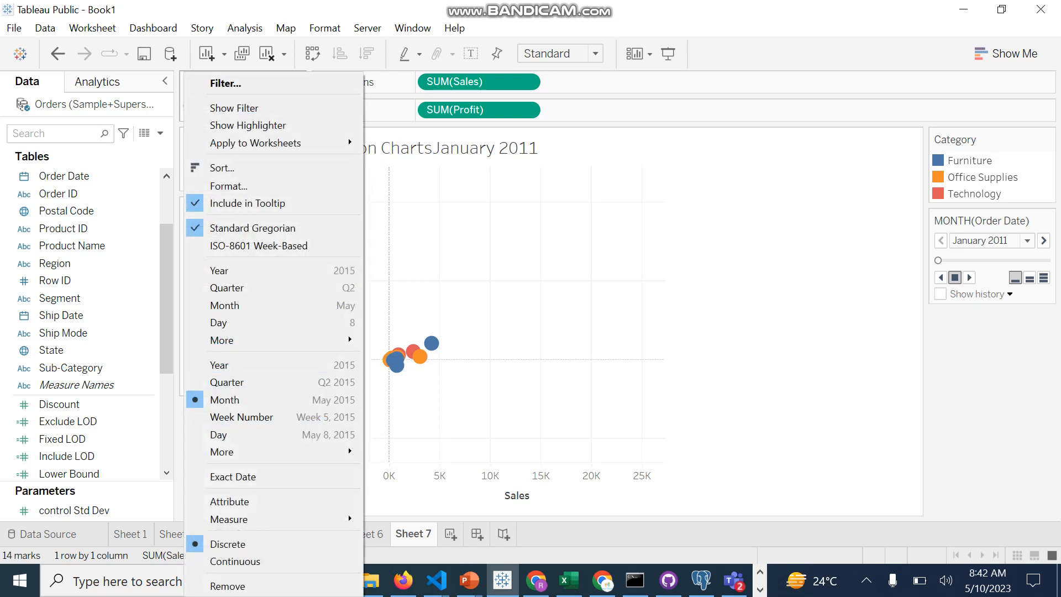
{"action": "left_click", "coordinate": [713, 288]}
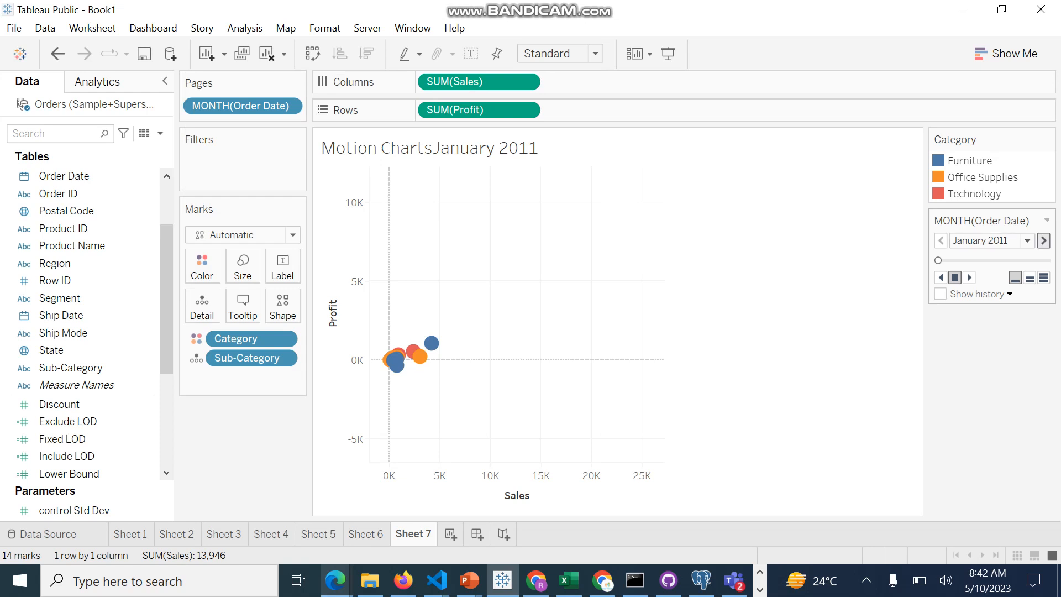
- Step the pages forward from January 2011 to May 2011, and play the rest at fast speed through December 2014
{"action": "left_click", "coordinate": [1044, 241]}
{"action": "left_click", "coordinate": [1043, 240]}
{"action": "left_click", "coordinate": [1044, 241]}
{"action": "left_click", "coordinate": [1044, 240]}
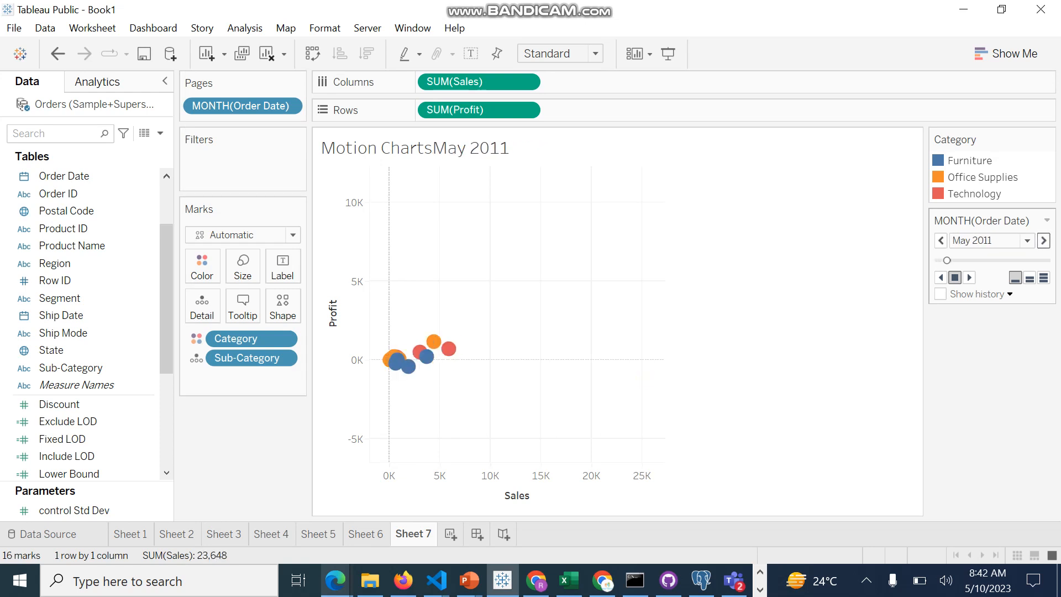
{"action": "left_click", "coordinate": [1044, 278]}
{"action": "left_click", "coordinate": [970, 277]}
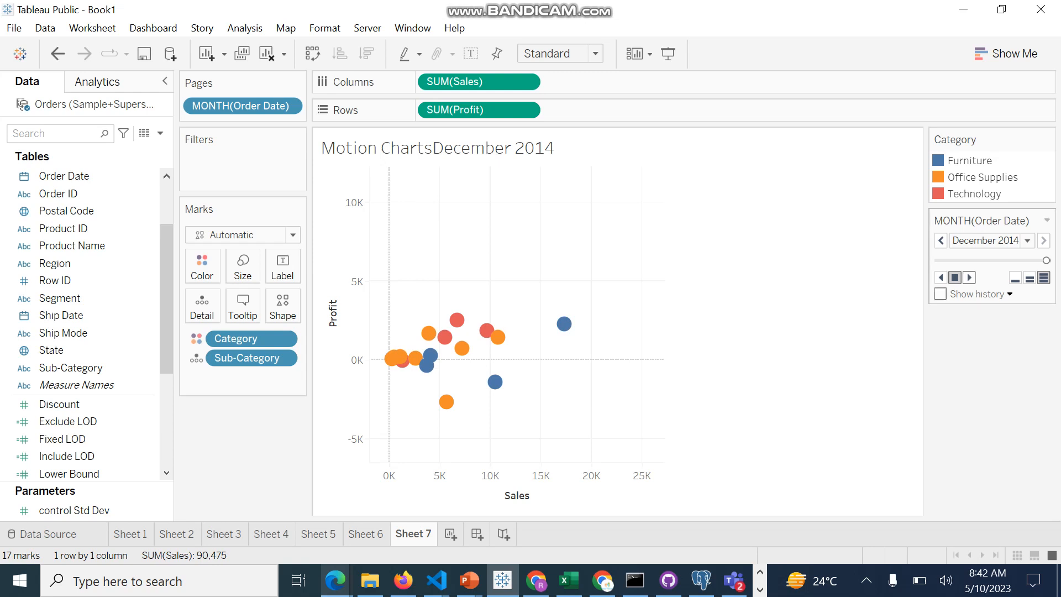
- Turn on the page history and try to play the pages forward from December 2014
{"action": "left_click", "coordinate": [940, 294]}
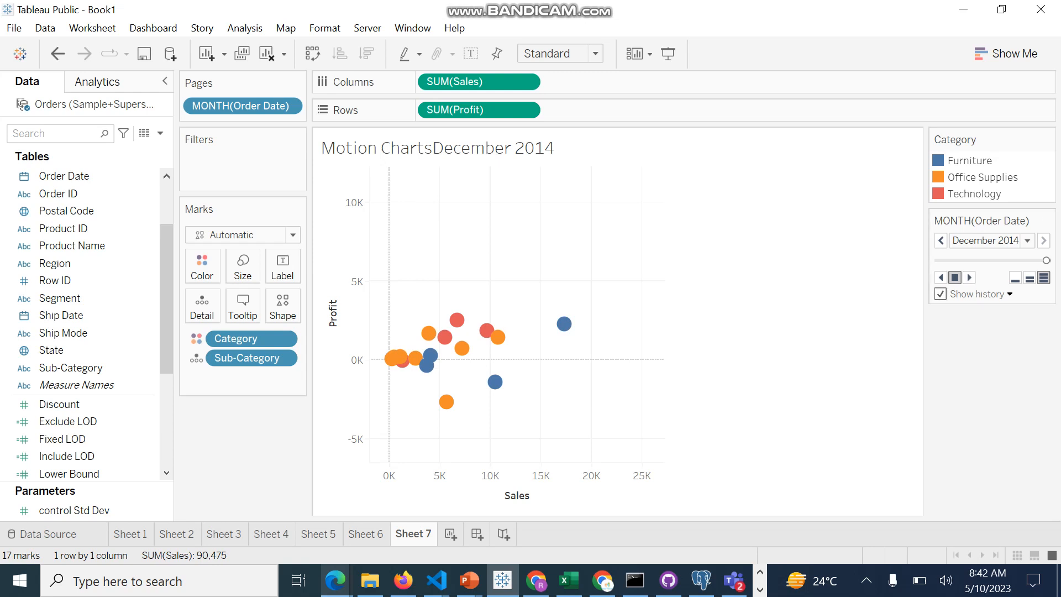
{"action": "left_click", "coordinate": [970, 277]}
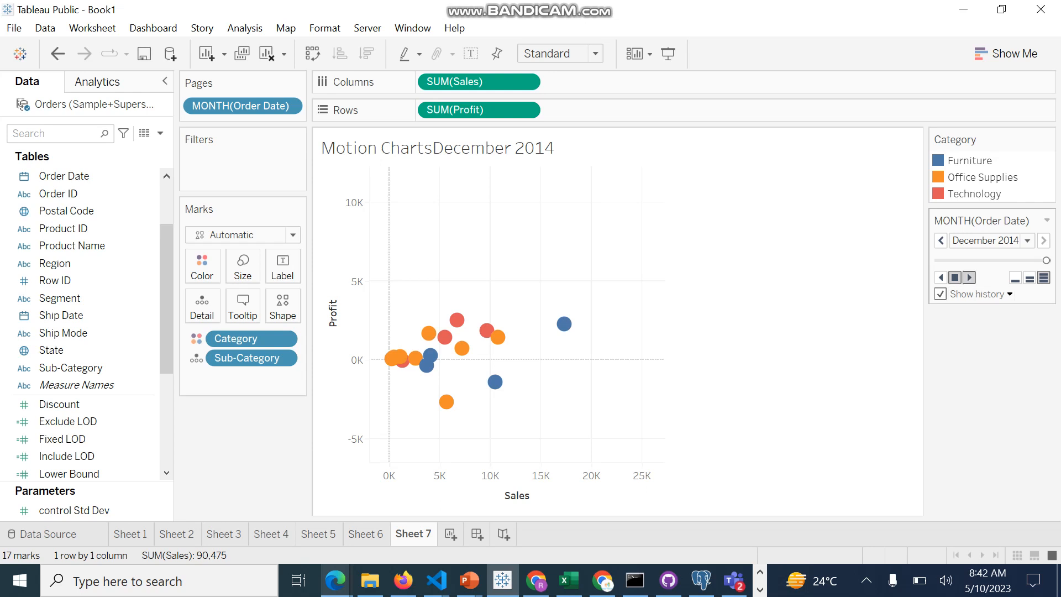